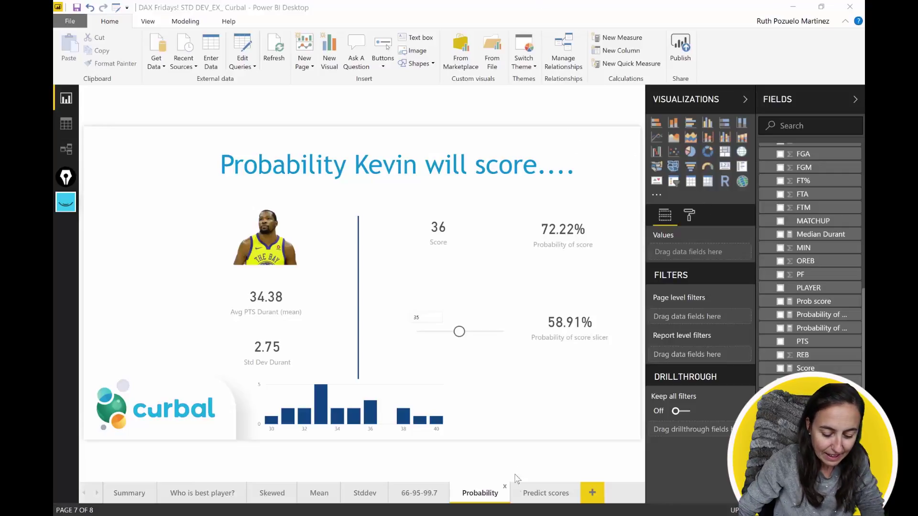
Go to the Predict scores page and bring up the screen-annotation pen
left_click(543, 496)
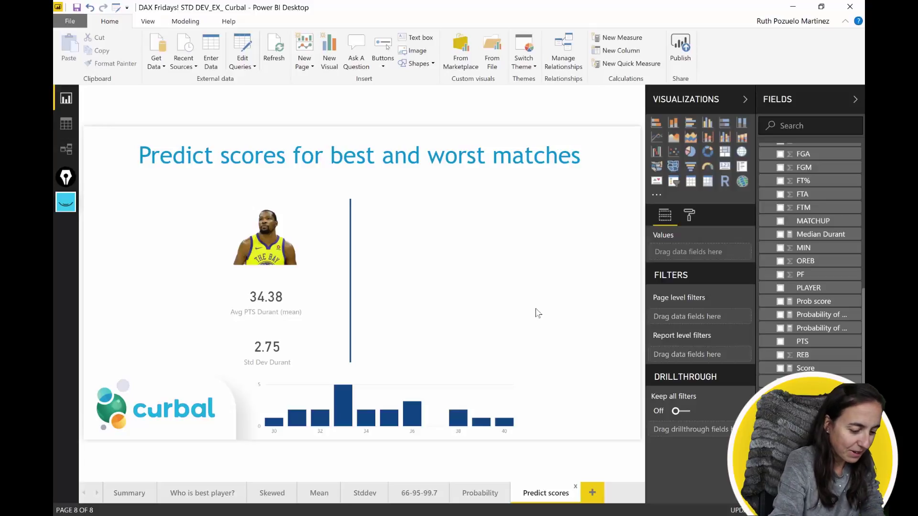
left_click(69, 208)
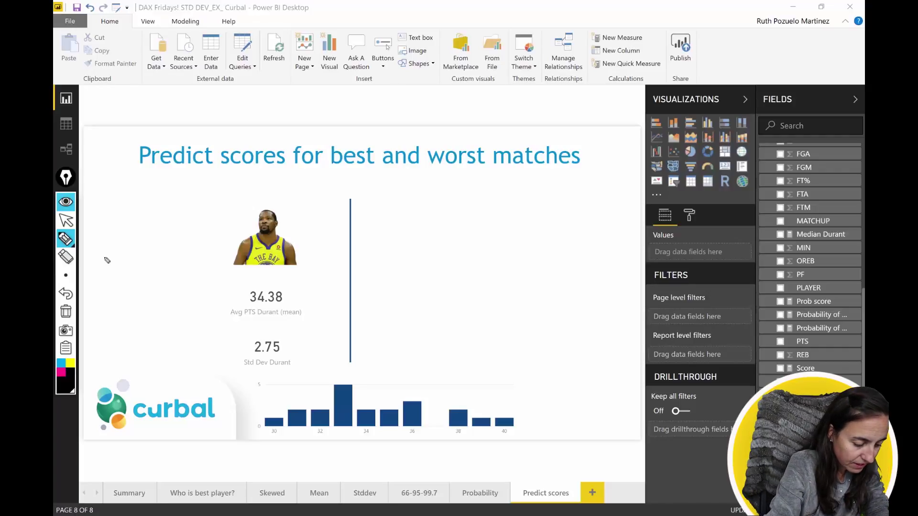
In cyan ink, sketch a bell curve over the histogram with a 50% centre line near 34
left_click(61, 363)
mouse_move(243, 436)
left_mouse_down()
mouse_move(504, 432)
mouse_move(563, 423)
left_mouse_up()
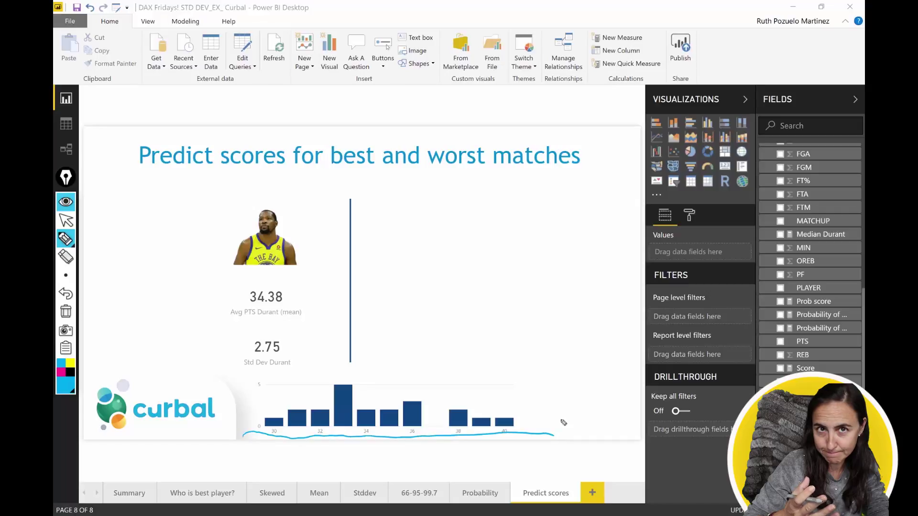
mouse_move(239, 419)
left_mouse_down()
mouse_move(399, 361)
mouse_move(559, 421)
left_mouse_up()
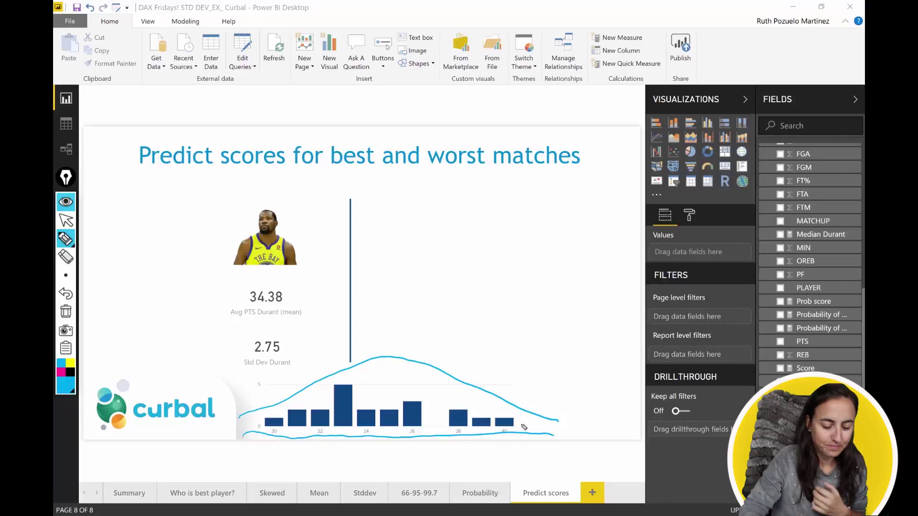
mouse_move(375, 433)
left_mouse_down()
mouse_move(387, 311)
mouse_move(382, 463)
mouse_move(395, 445)
mouse_move(401, 456)
mouse_move(412, 452)
left_mouse_up()
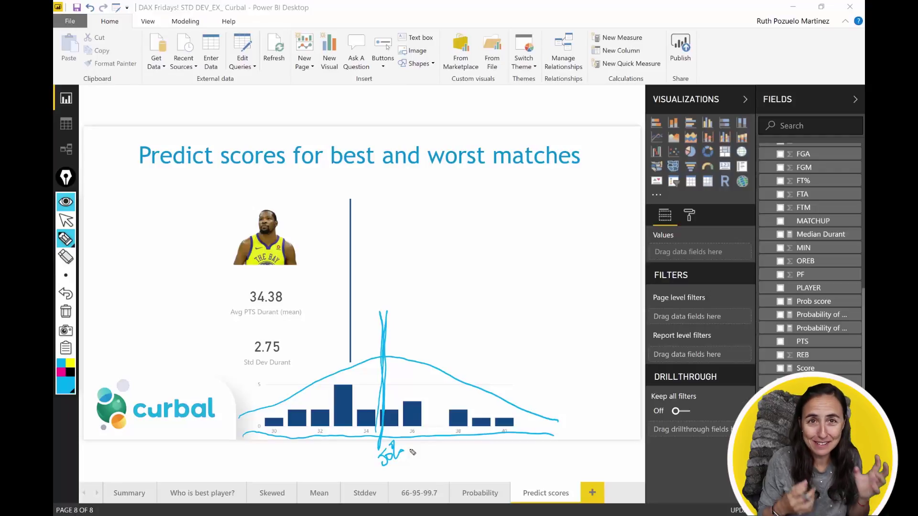
left_click_drag(333, 436, 337, 330)
left_click_drag(335, 453, 342, 442)
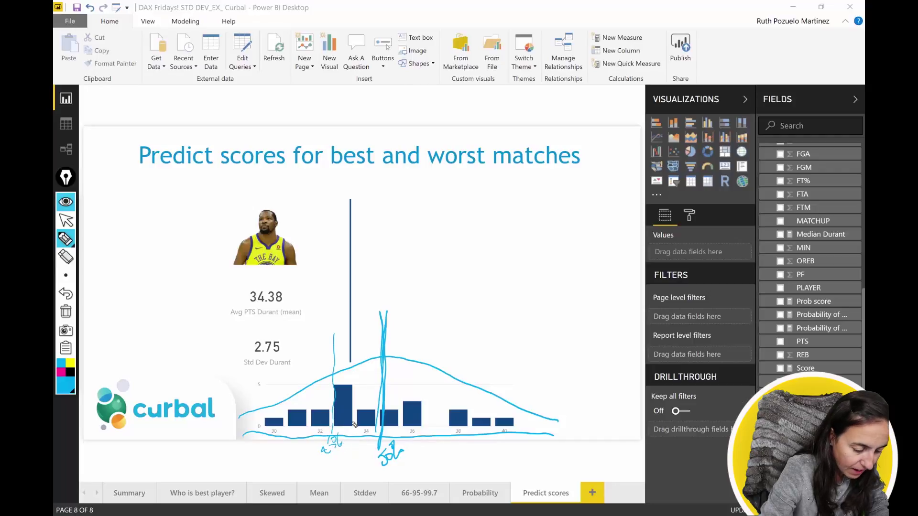
In pink, mark the cut-offs and hatch both 10% tails of the curve
left_click(61, 372)
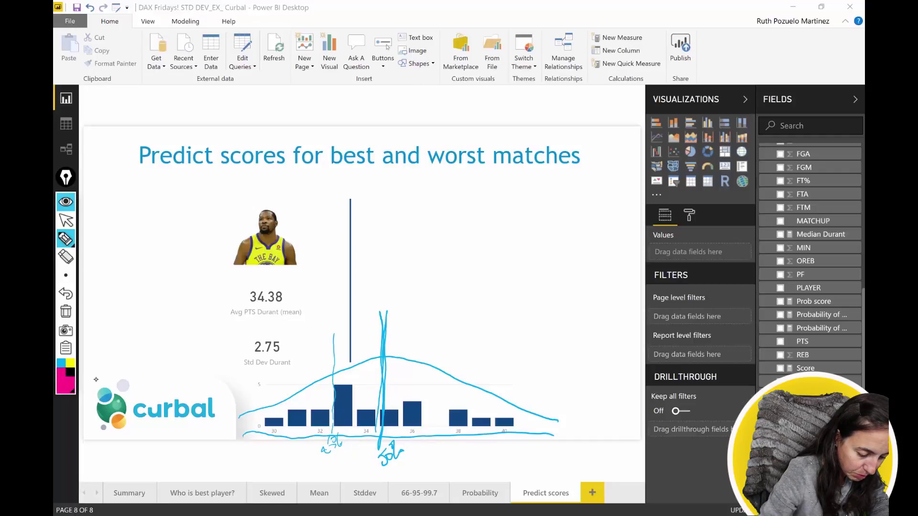
mouse_move(289, 415)
left_mouse_down()
mouse_move(288, 374)
mouse_move(289, 438)
left_mouse_up()
mouse_move(281, 452)
left_mouse_down()
mouse_move(282, 462)
mouse_move(302, 455)
left_mouse_up()
mouse_move(254, 419)
left_mouse_down()
mouse_move(275, 409)
mouse_move(287, 440)
left_mouse_up()
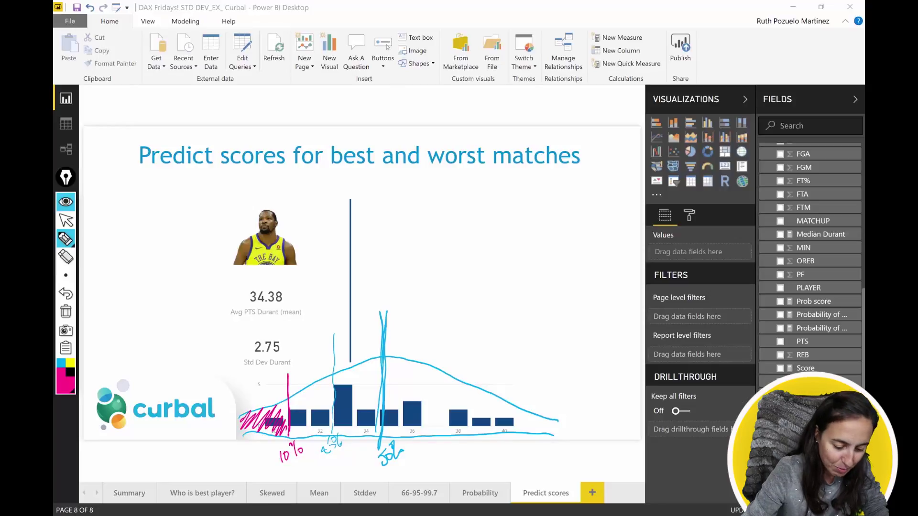
left_click_drag(480, 431, 477, 358)
mouse_move(482, 404)
left_mouse_down()
mouse_move(498, 426)
mouse_move(545, 423)
left_mouse_up()
mouse_move(474, 451)
left_mouse_down()
mouse_move(484, 454)
mouse_move(490, 443)
mouse_move(501, 461)
mouse_move(505, 443)
left_mouse_up()
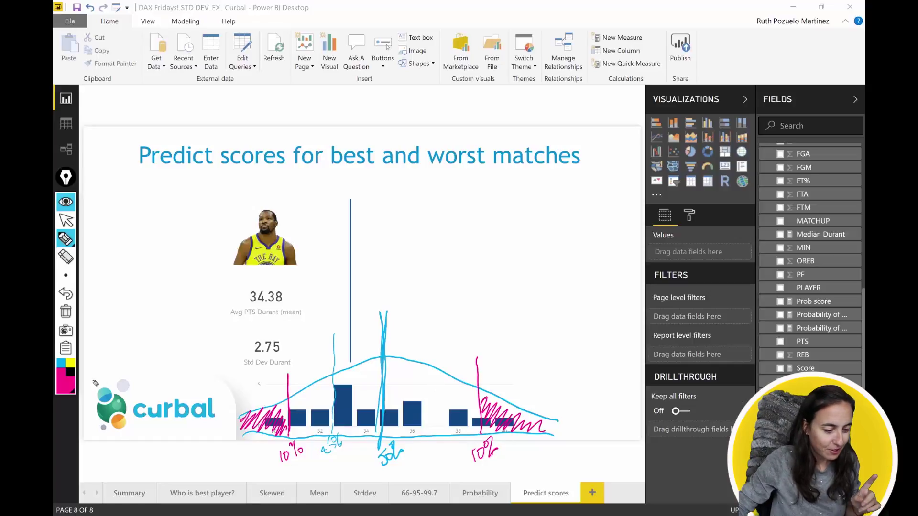
Clear the drawings and rename the Prob score measure to 'Prob score worst 10%'
left_click(68, 204)
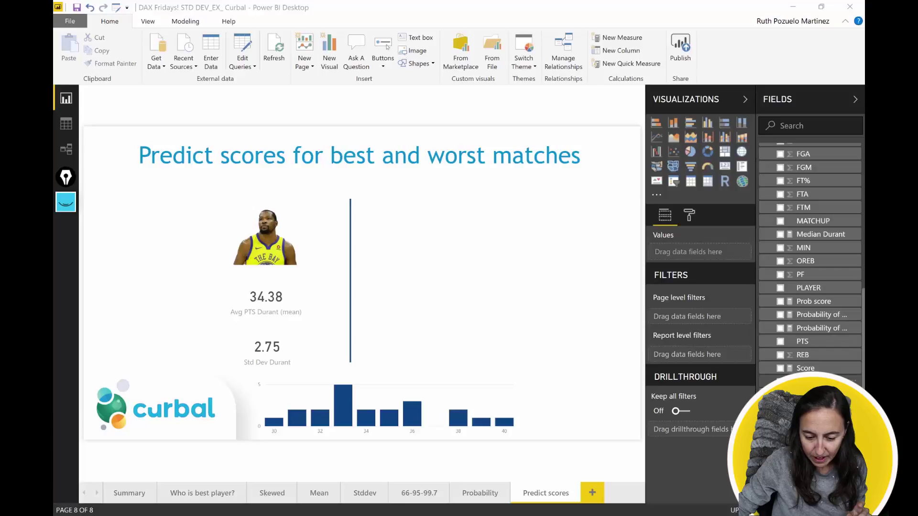
left_click(827, 304)
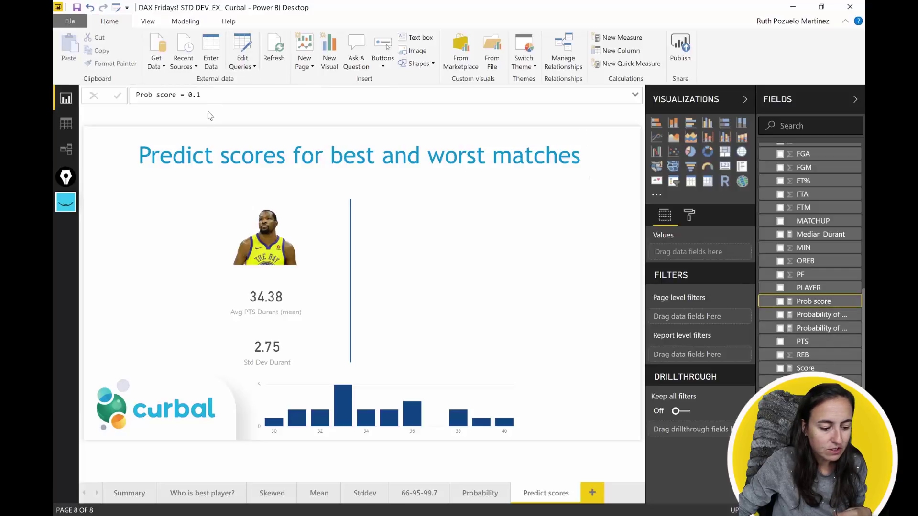
left_click_drag(203, 94, 136, 94)
left_click(171, 95)
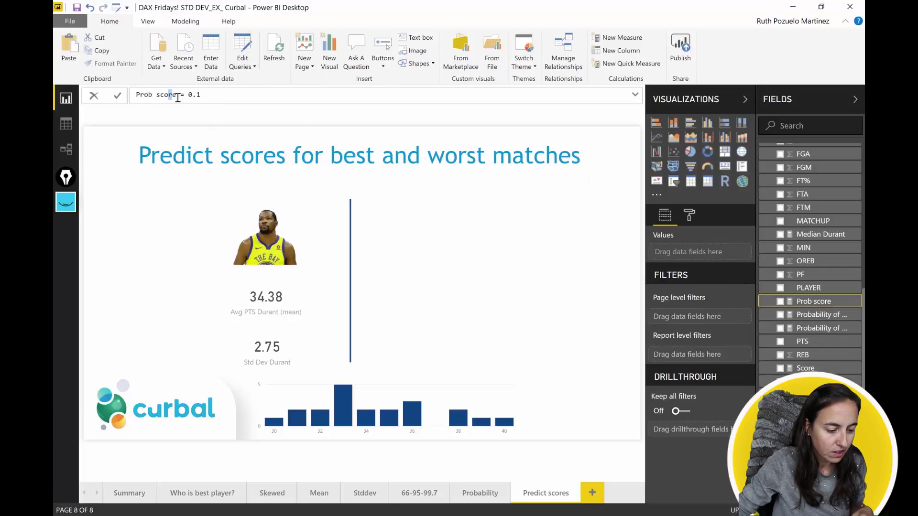
type("-10")
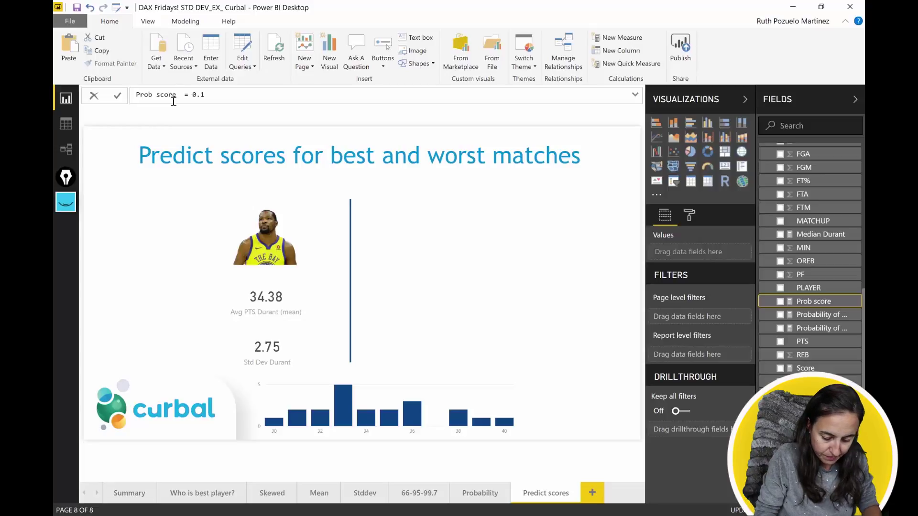
type("%")
key("Return")
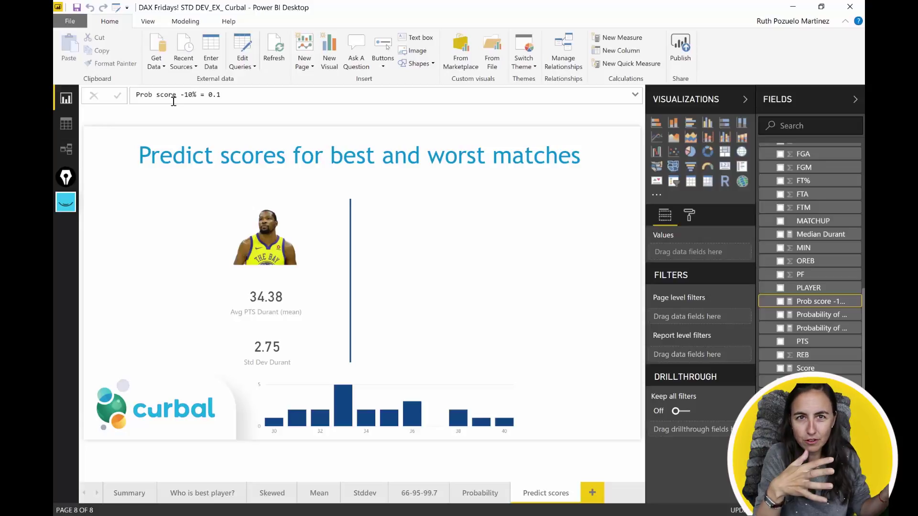
double_click(182, 95)
type("worst")
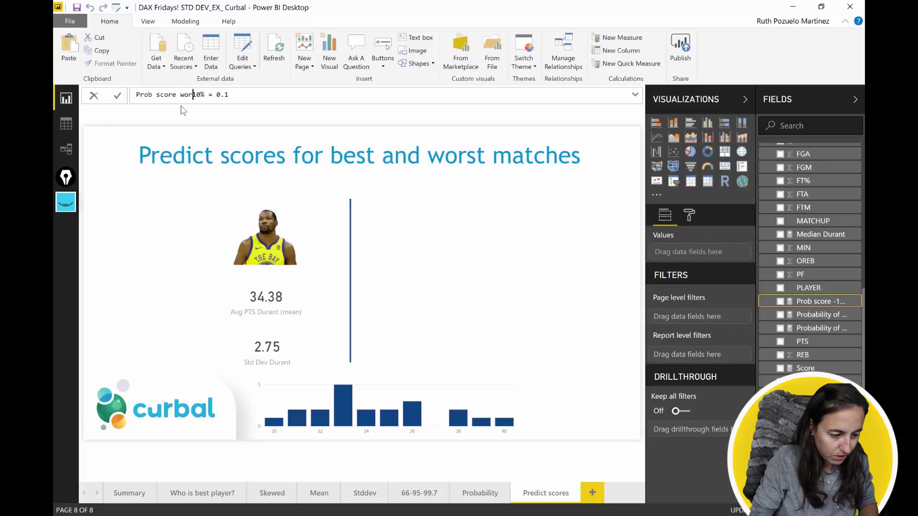
key("Return")
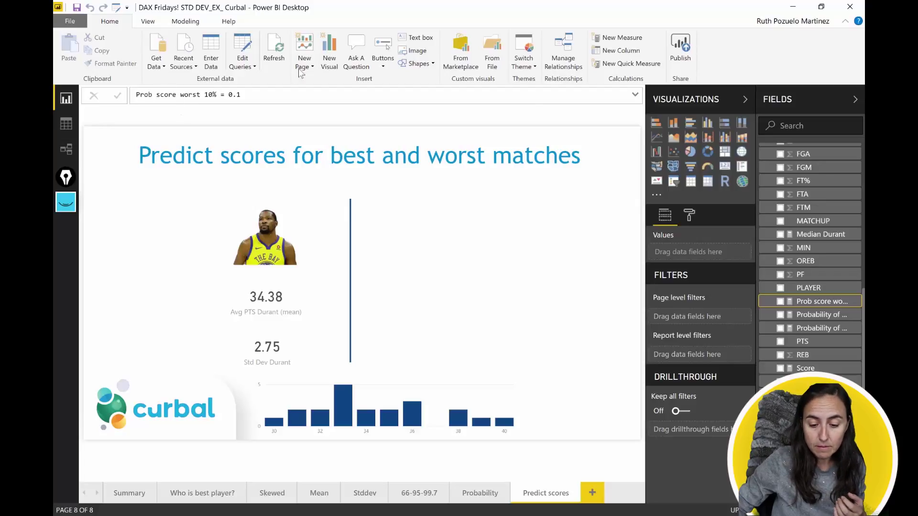
Open the table's options to create a new measure
scroll(853, 227, "up", 6)
left_click(858, 151)
key("Escape")
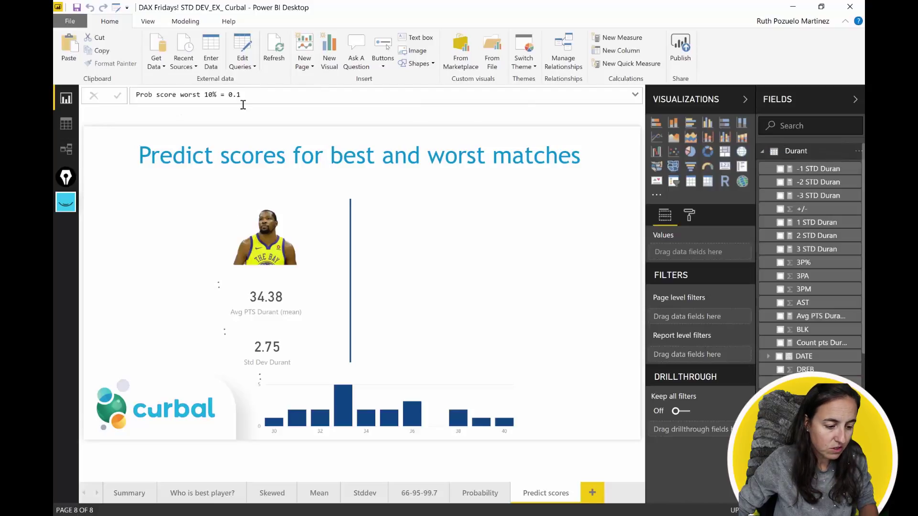
Start the measure 'Prob 10% worst scores' using the NORM.INV function
type("Pro")
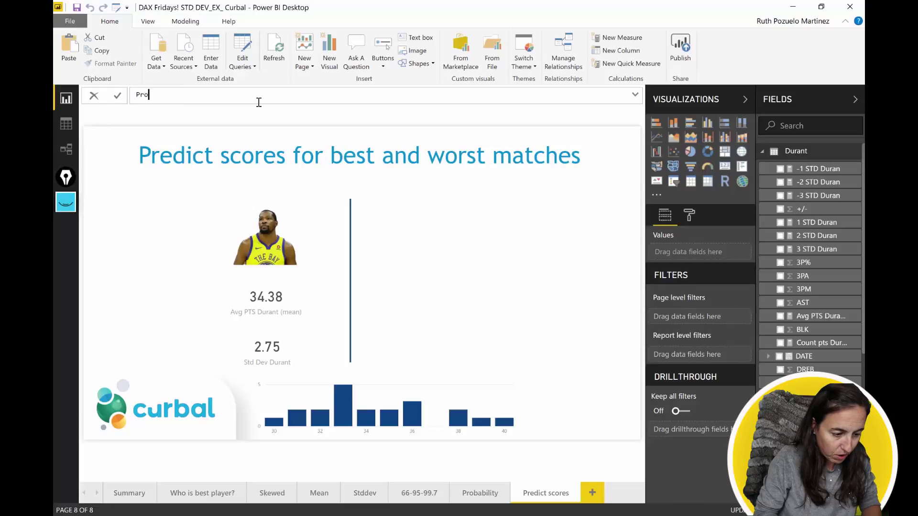
type("b 1")
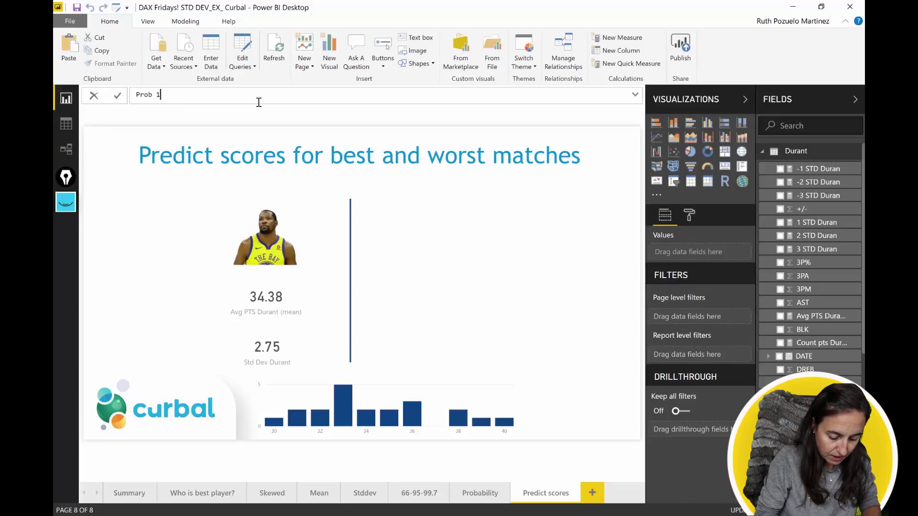
type("0% worst")
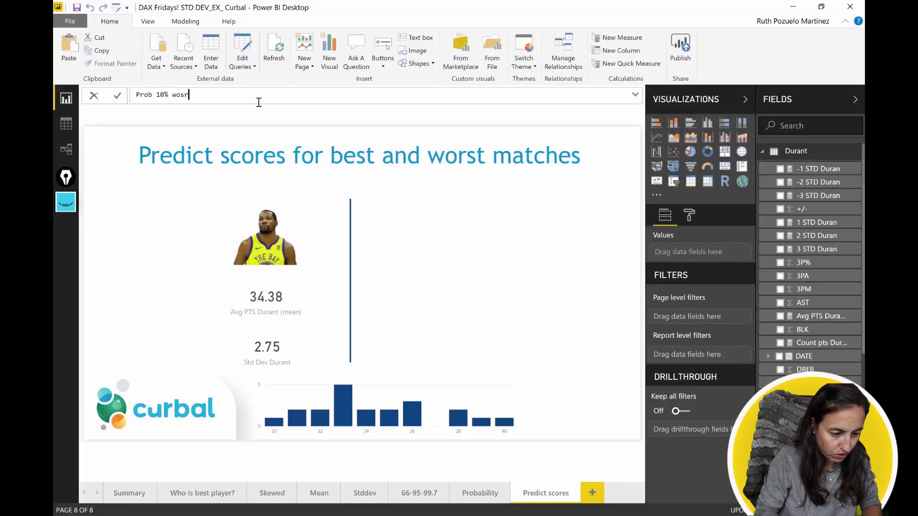
key("BackSpace")
key("BackSpace")
key("BackSpace")
type("rs")
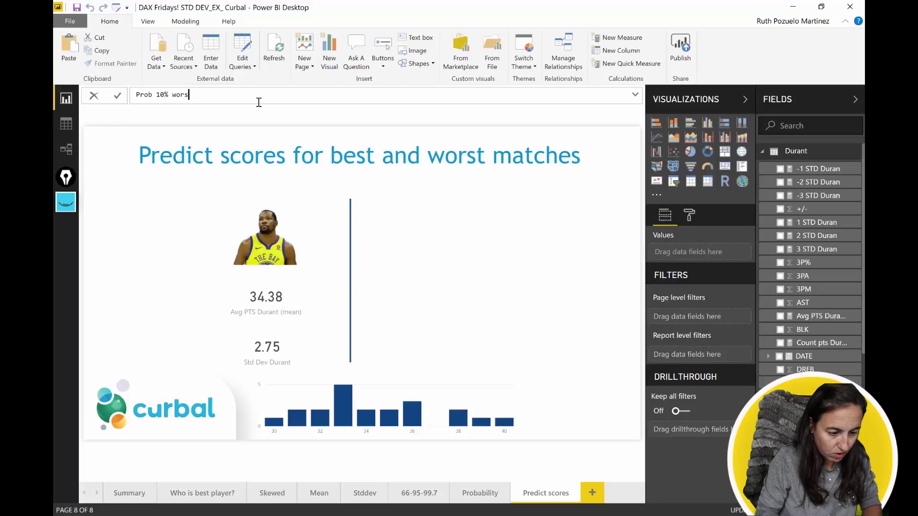
type("t scores= norm")
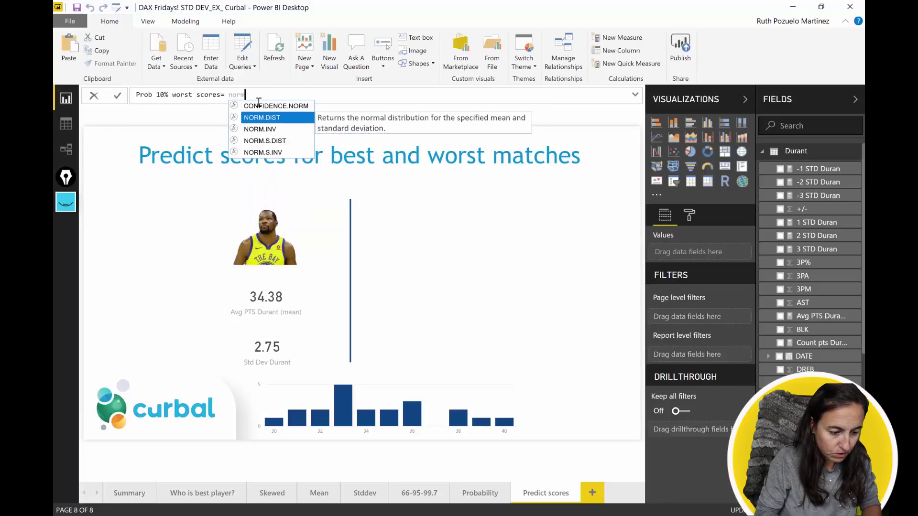
key("Down")
key("Tab")
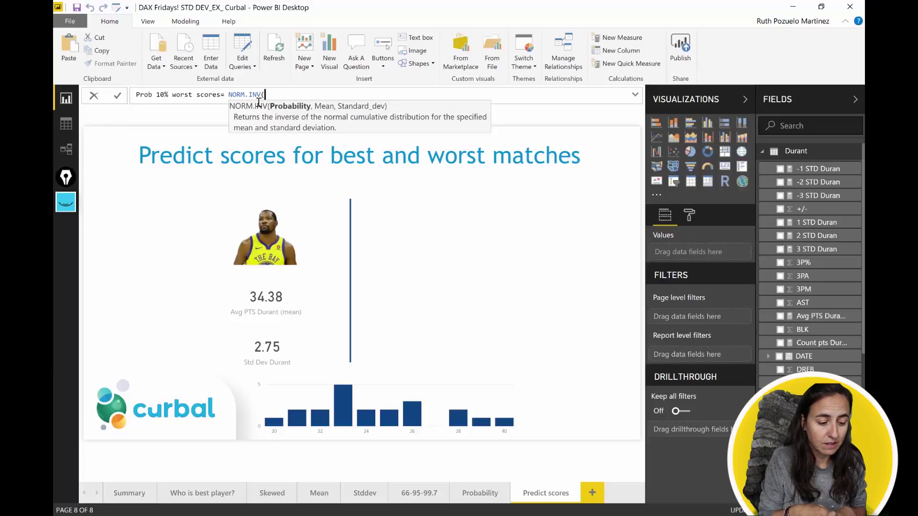
Give NORM.INV the arguments [Prob score worst 10%], [Avg PTS Durant (mean)] and [Std Dev Durant]
type("[Prob")
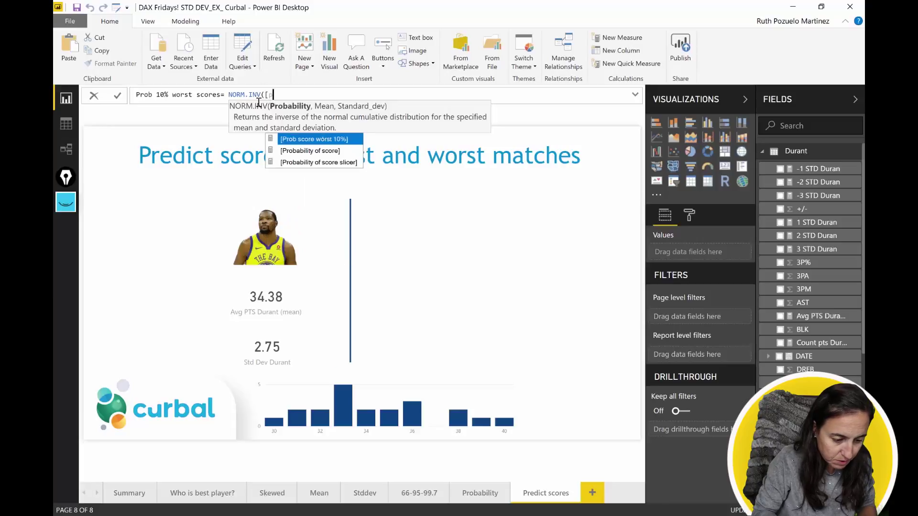
key("Tab")
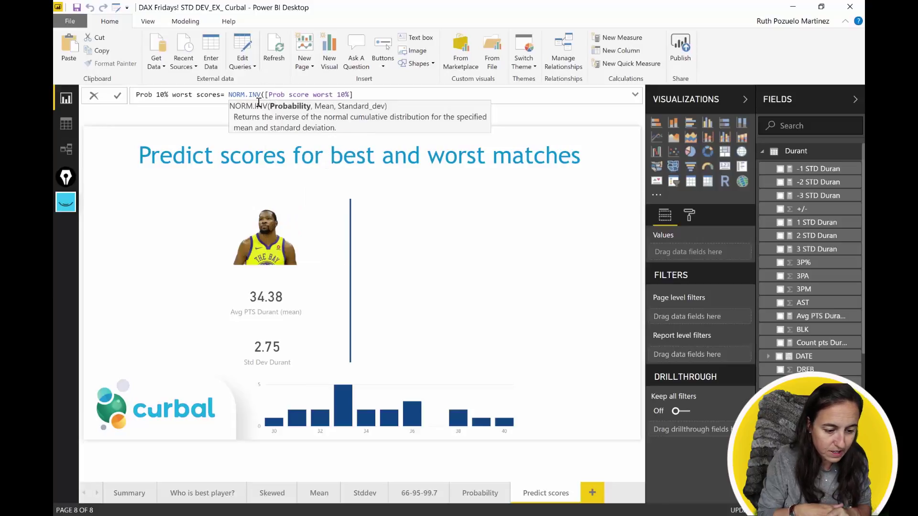
type(", ")
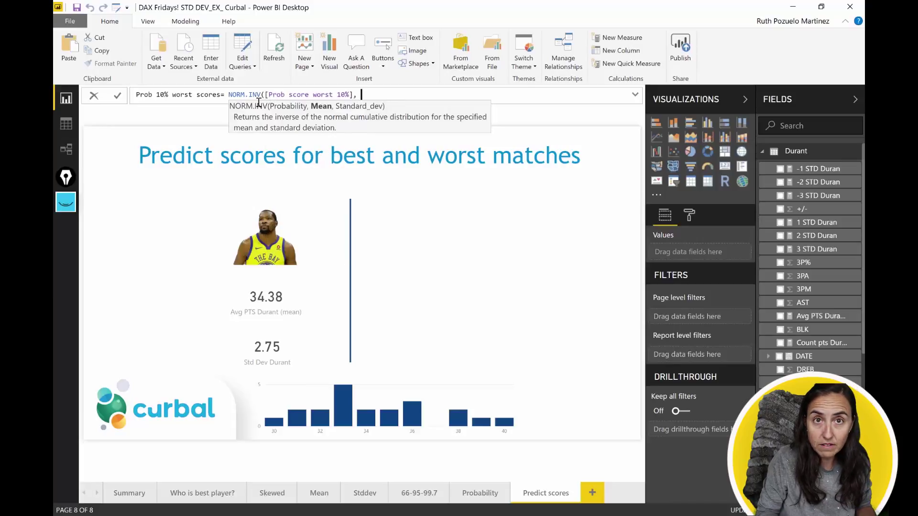
type("mean")
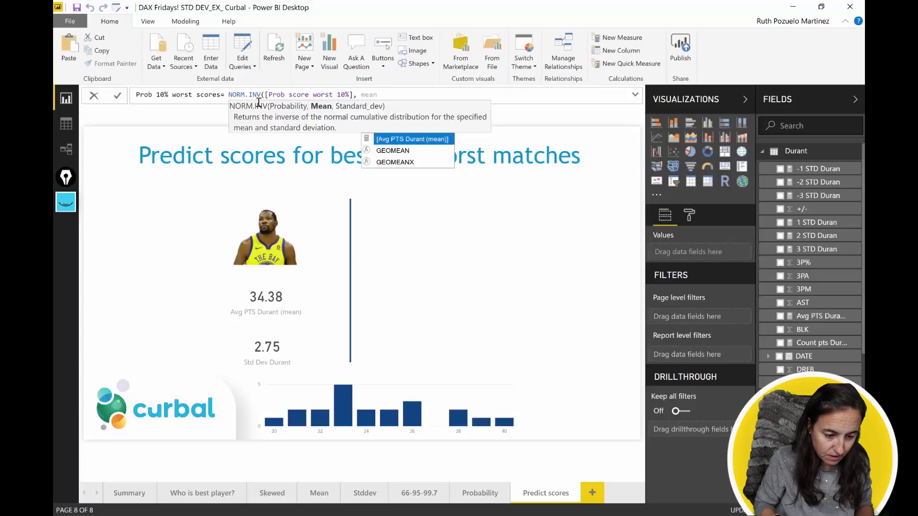
key("Tab")
type(",")
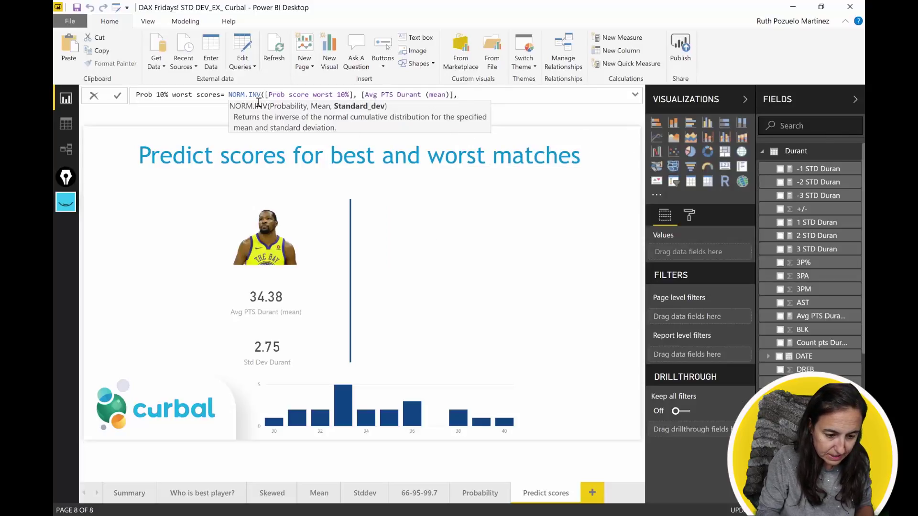
type(" st")
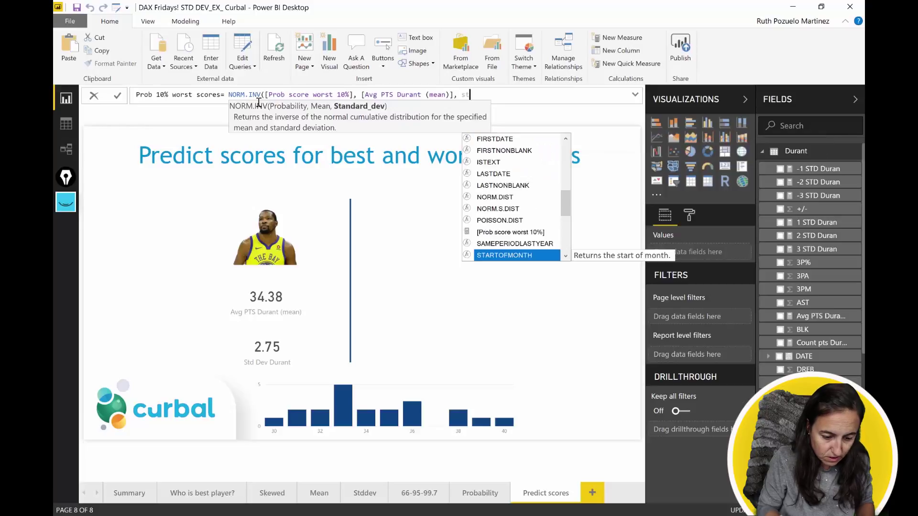
type("an")
key("BackSpace")
key("BackSpace")
type("s")
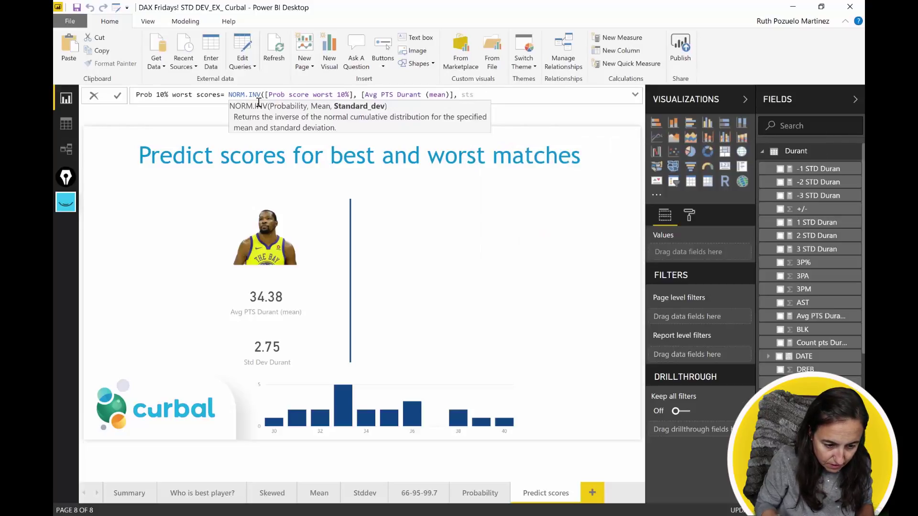
key("BackSpace")
type("d")
key("Tab")
type(")")
key("Return")
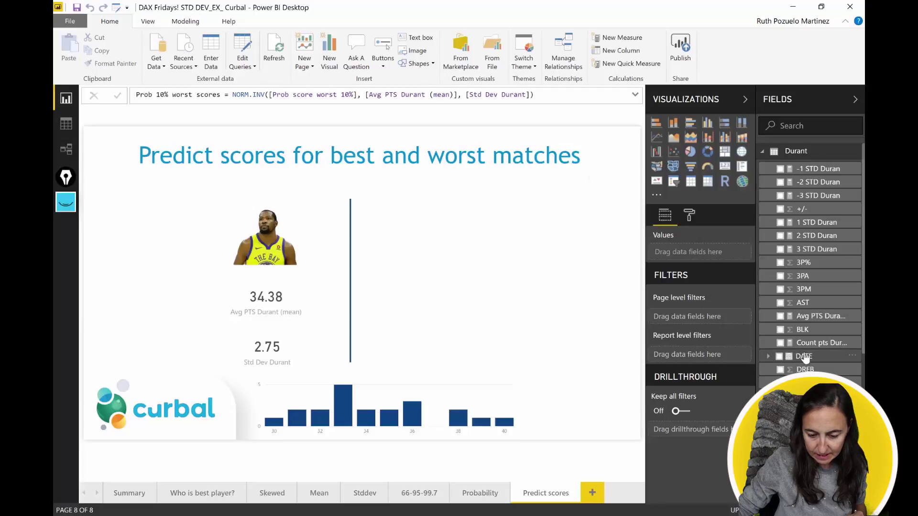
scroll(808, 364, "down", 5)
Place Prob 10% worst scores as a small top-right card reading 30.86
left_click_drag(813, 301, 502, 241)
left_click(725, 166)
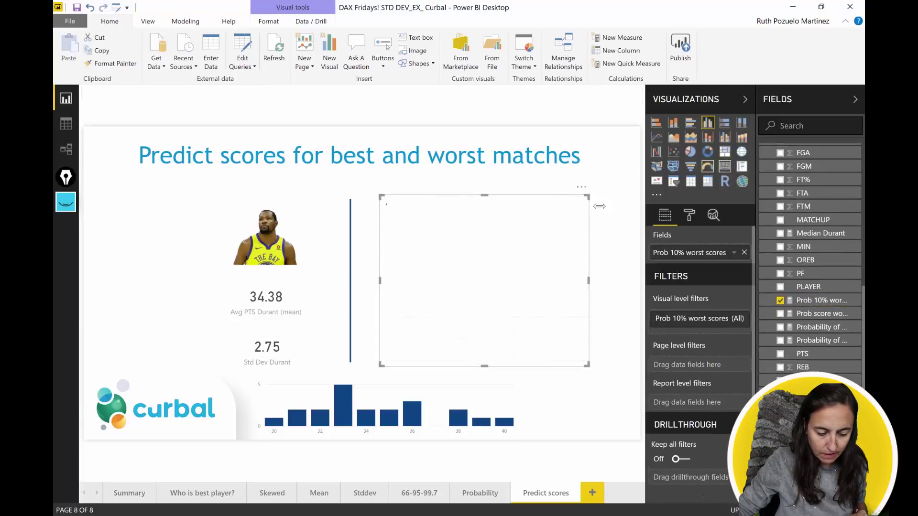
left_click_drag(381, 365, 503, 252)
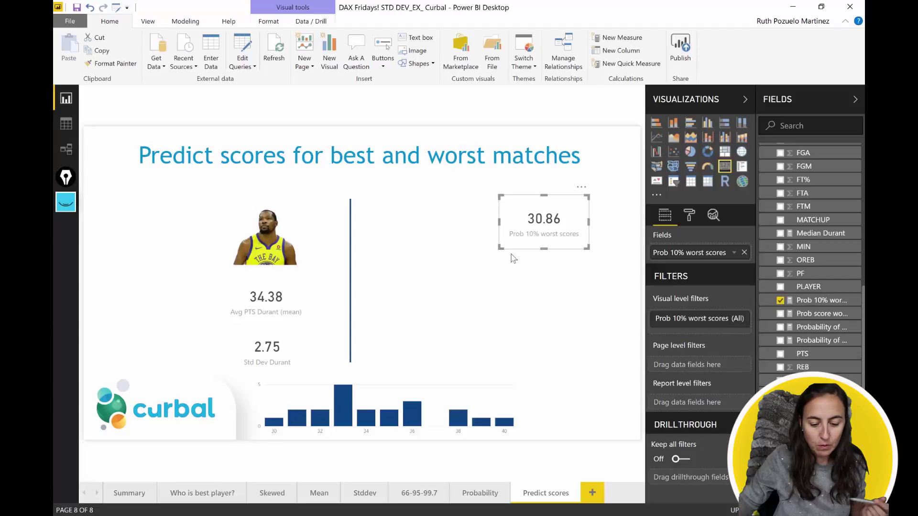
left_click(812, 300)
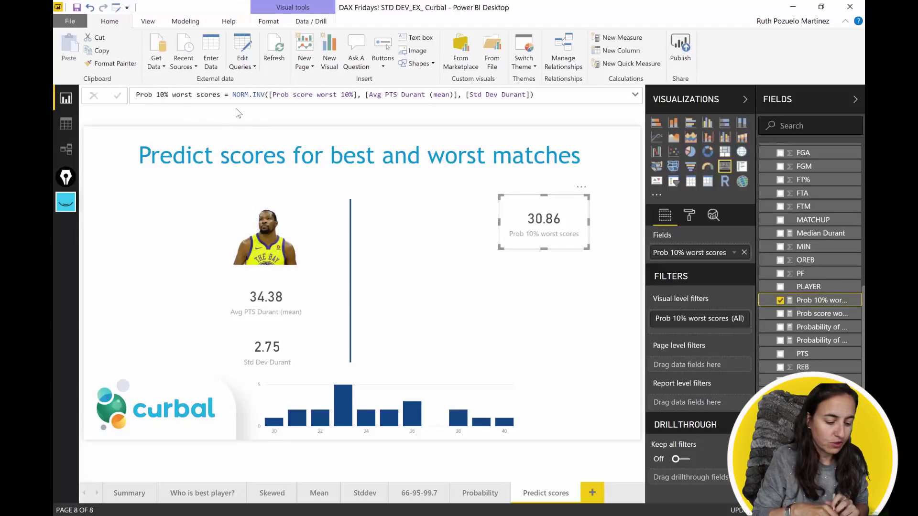
left_click(65, 202)
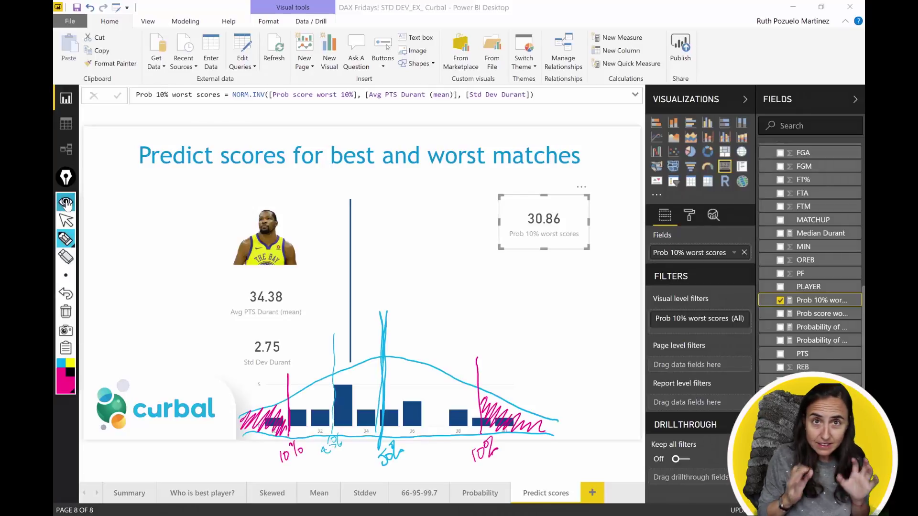
left_click(70, 372)
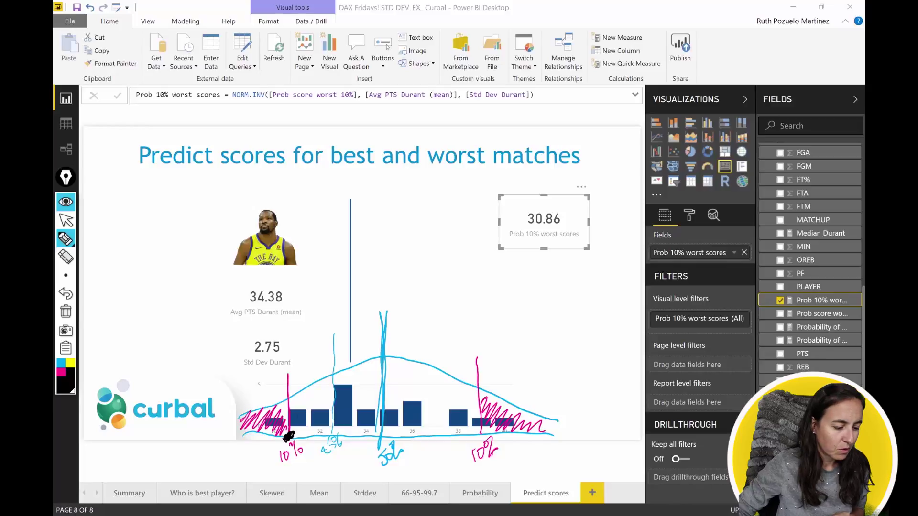
Clear the ink and rename the measure to 'score at 10% worst scores'
left_click(65, 202)
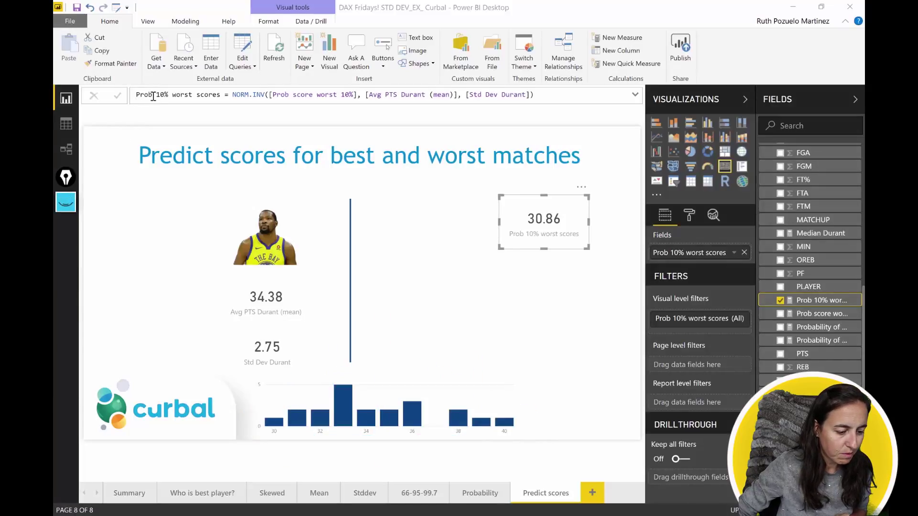
left_click_drag(153, 96, 126, 95)
type("score at")
key("Return")
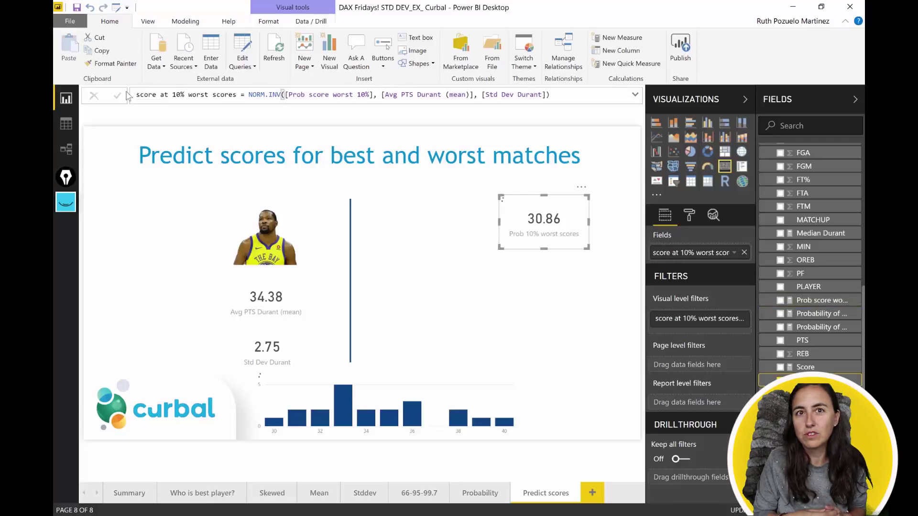
left_click(235, 94)
double_click(218, 94)
left_click(216, 121)
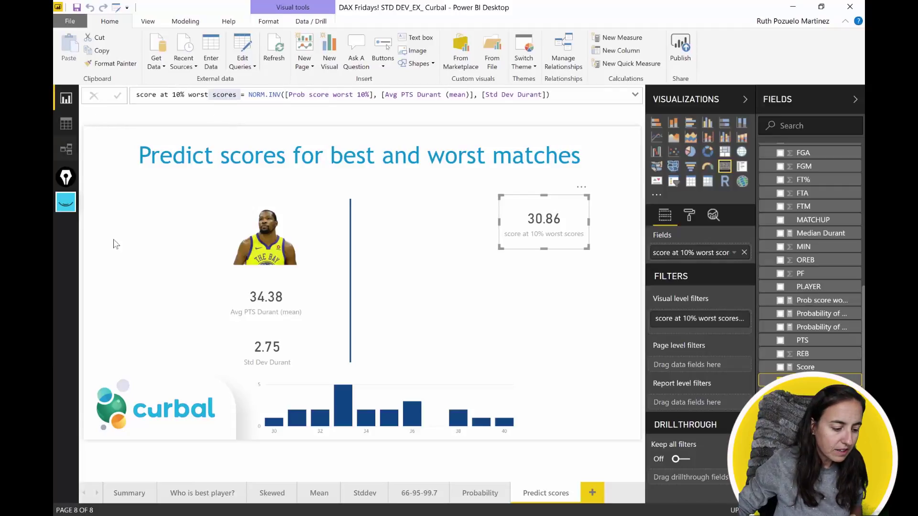
left_click(66, 203)
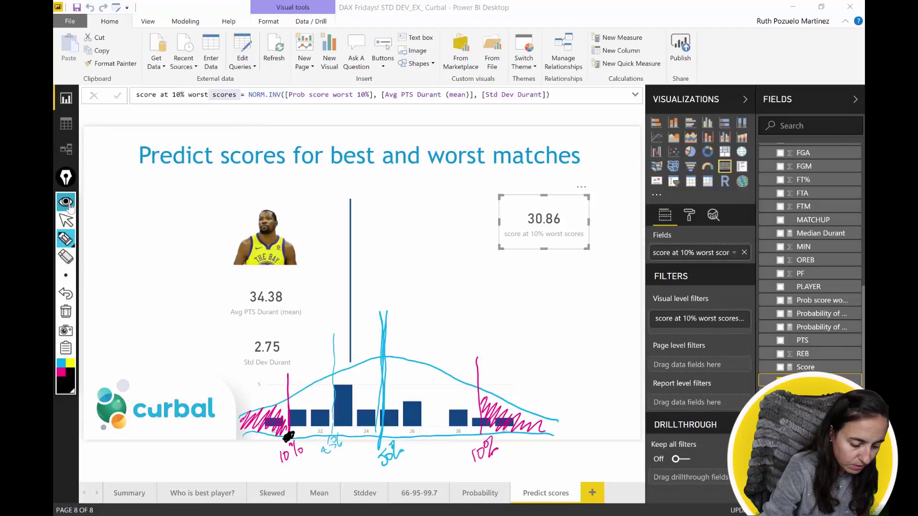
mouse_move(241, 422)
left_mouse_down()
mouse_move(235, 415)
mouse_move(237, 437)
mouse_move(234, 405)
mouse_move(255, 386)
left_mouse_up()
mouse_move(244, 438)
left_mouse_down()
mouse_move(258, 447)
mouse_move(287, 433)
left_mouse_up()
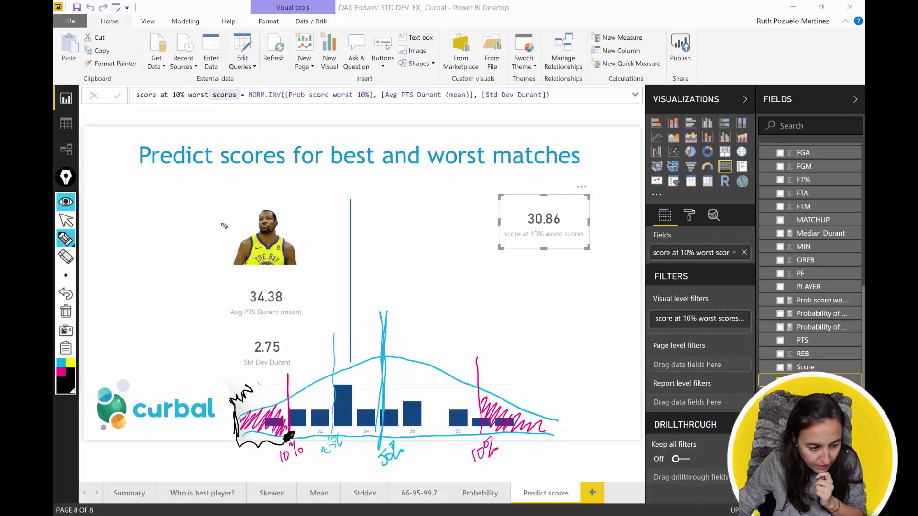
left_click(66, 202)
Create the Durant table measure min score durant = MIN(Durant[PTS])
scroll(816, 310, "up", 6)
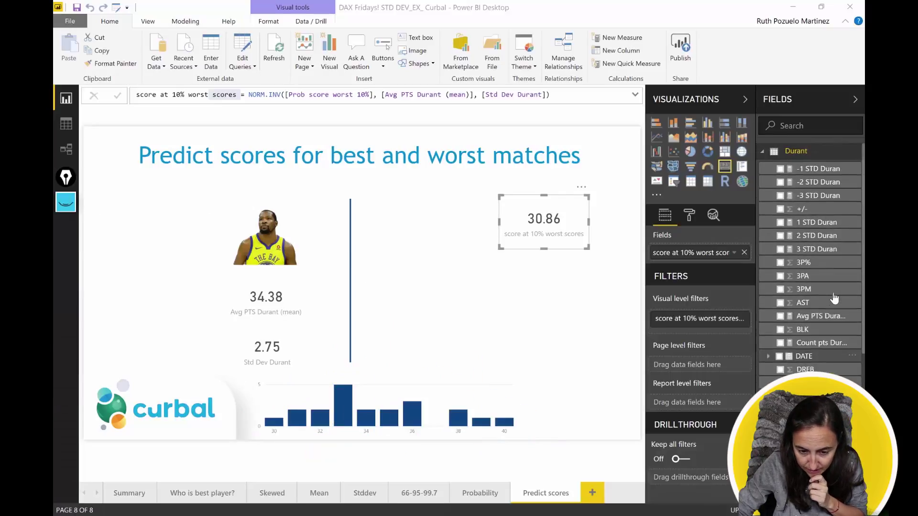
left_click(804, 131)
type("min")
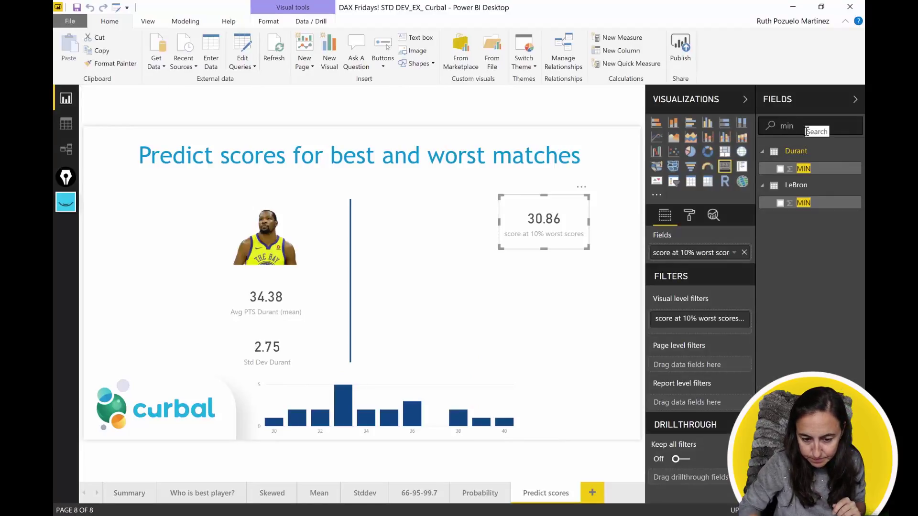
key("BackSpace")
key("BackSpace")
key("BackSpace")
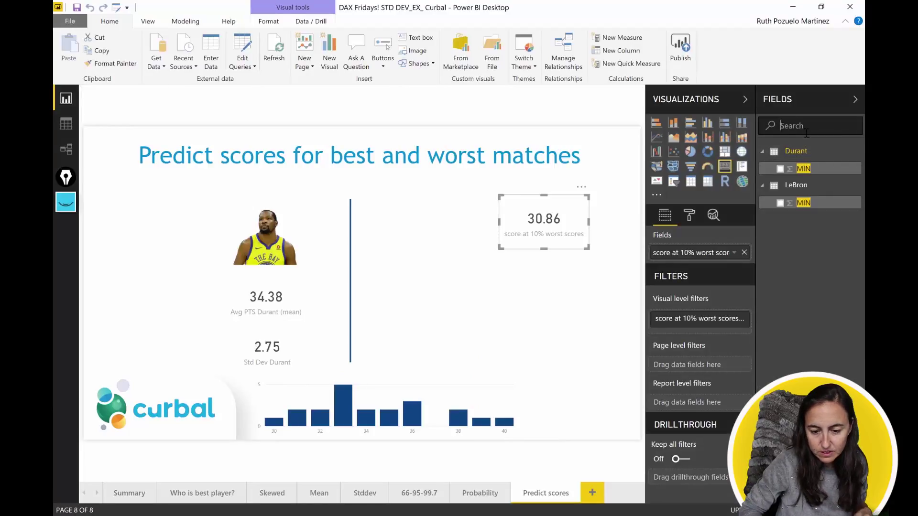
right_click(853, 154)
key("Escape")
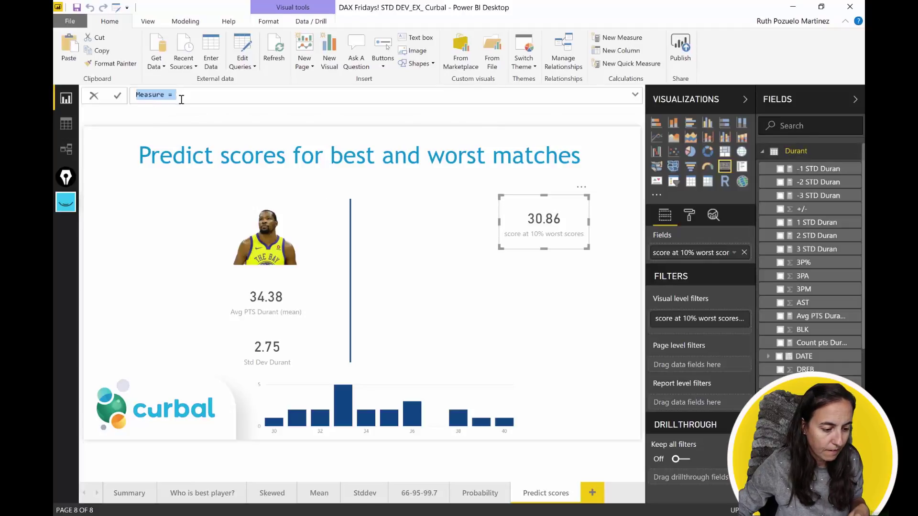
type("min ")
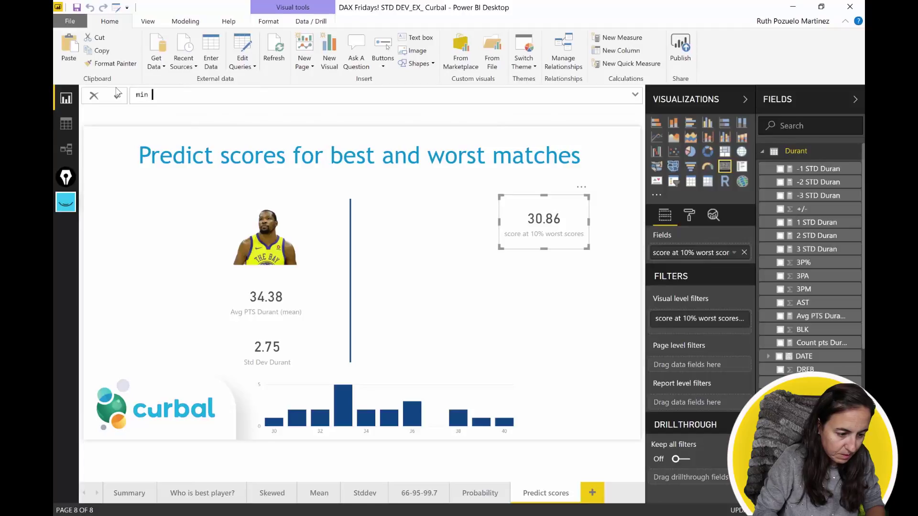
type("score durant")
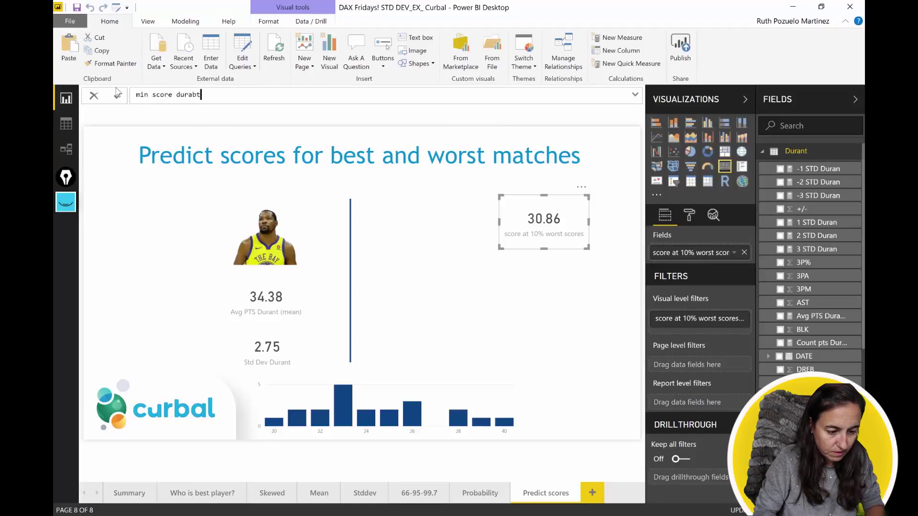
type(" = MIN(")
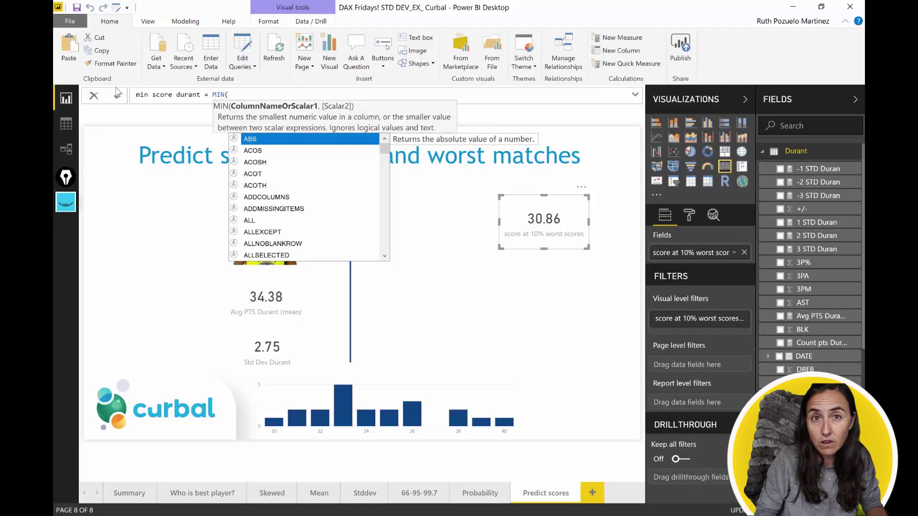
type("pts")
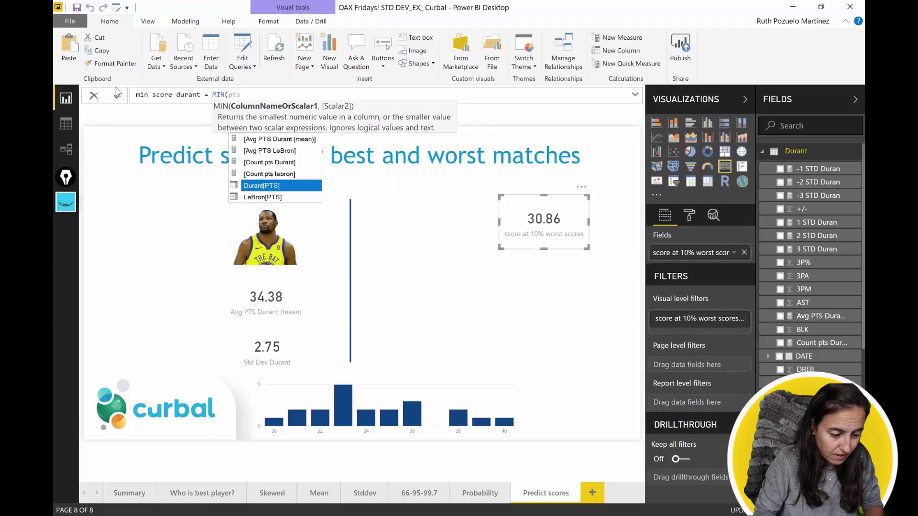
key("Tab")
key("Return")
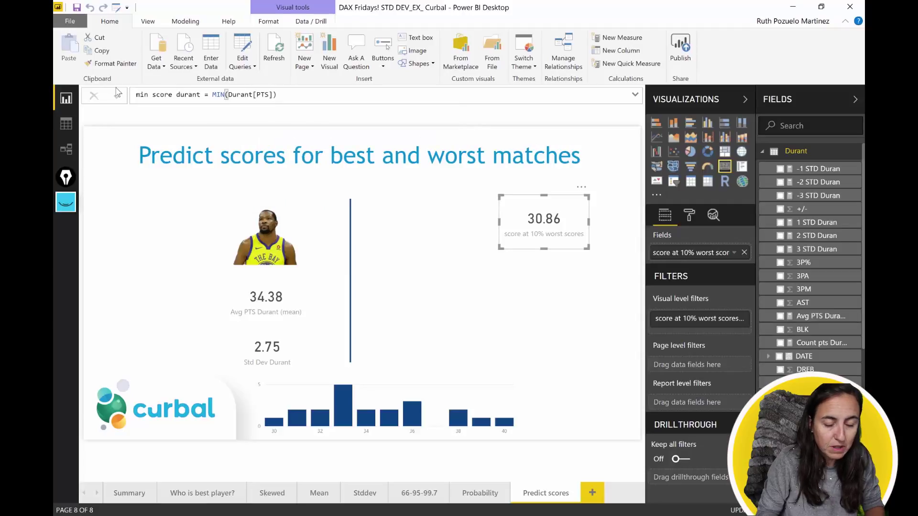
scroll(810, 287, "down", 3)
Show min score durant as a card reading 30, aligned level with the 30.86 card
left_click_drag(784, 381, 465, 250)
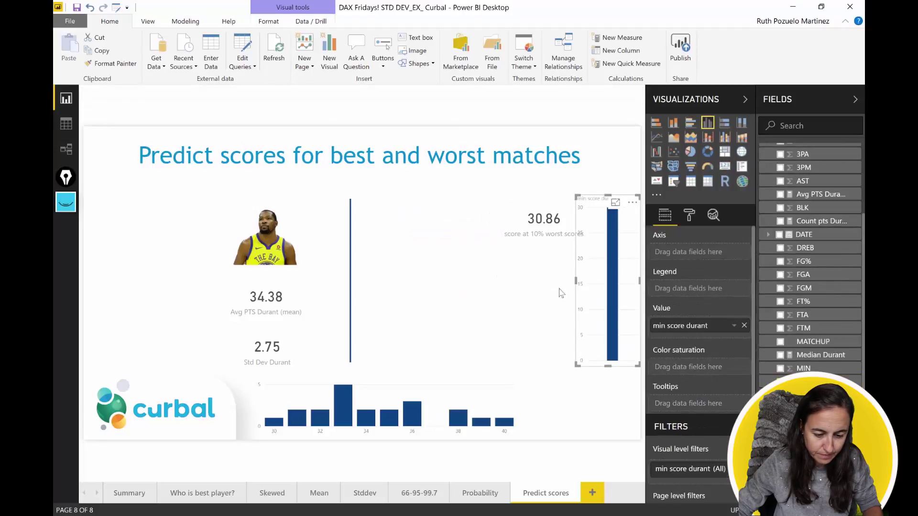
left_click(725, 166)
left_click_drag(582, 371, 445, 238)
left_click(548, 240)
left_click_drag(548, 239, 548, 237)
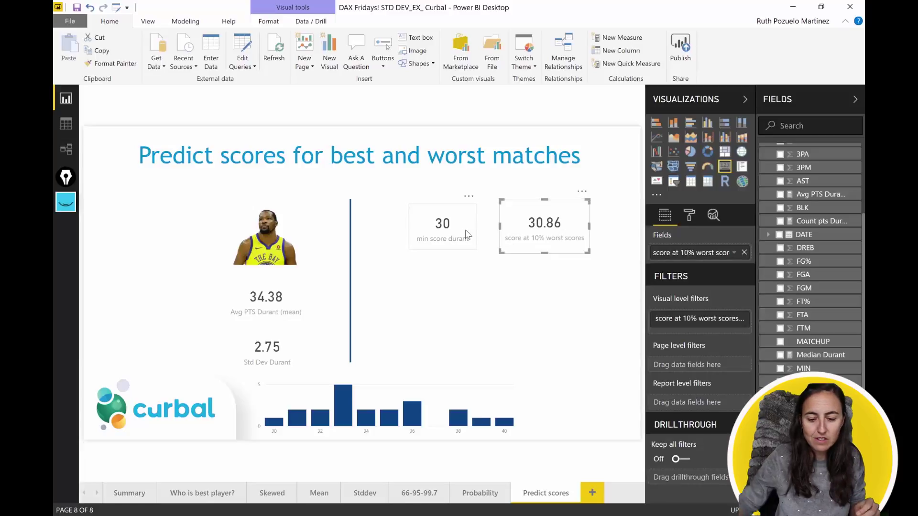
scroll(832, 201, "up", 5)
left_click(856, 153)
Start the Title worst measure with text describing the player's worst-case range of scores
key("Escape")
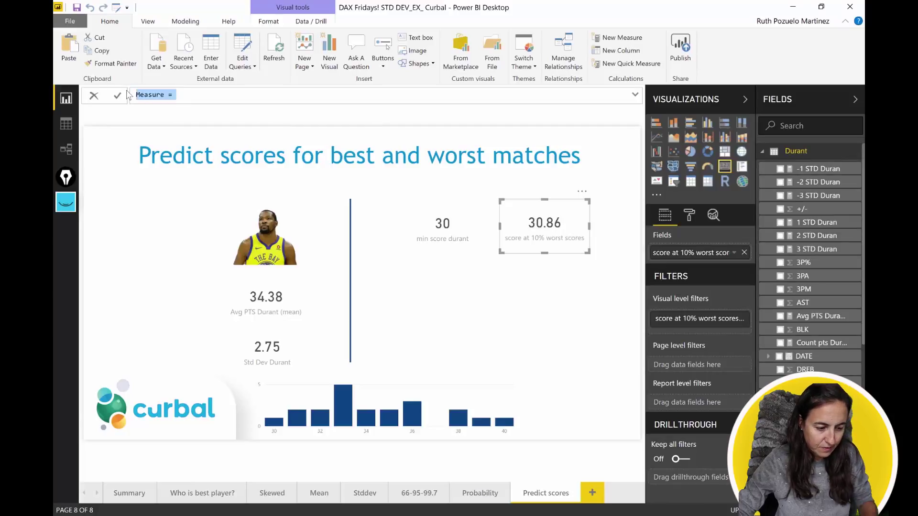
type("Title worsts")
key("BackSpace")
key("BackSpace")
key("BackSpace")
type("st")
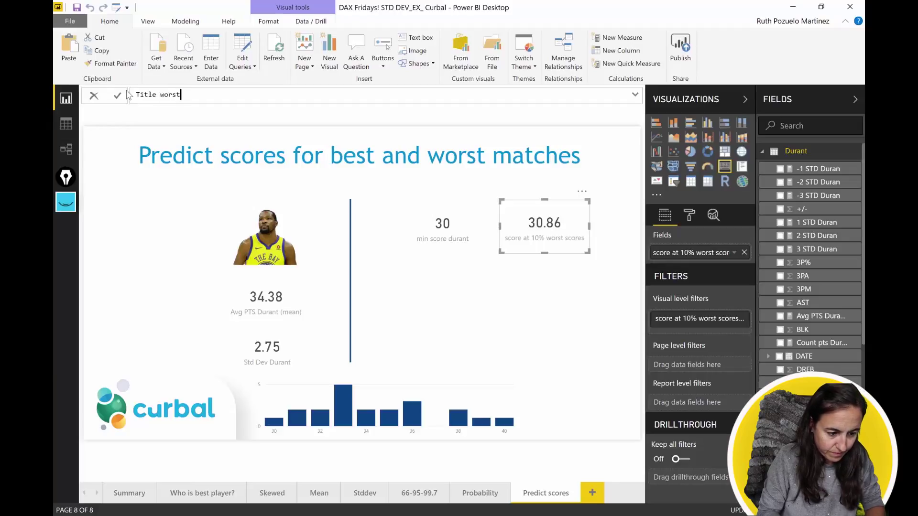
type(" = \"If Kevin Dur")
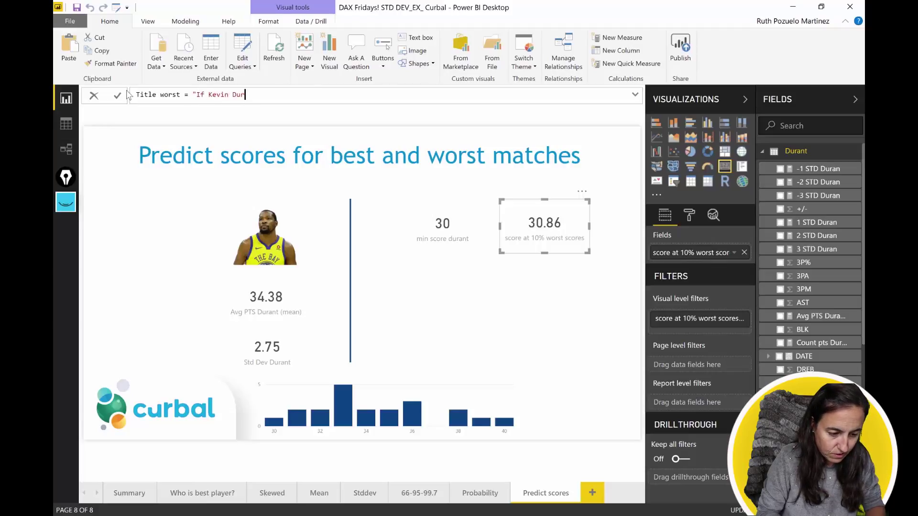
type("ant plays a")
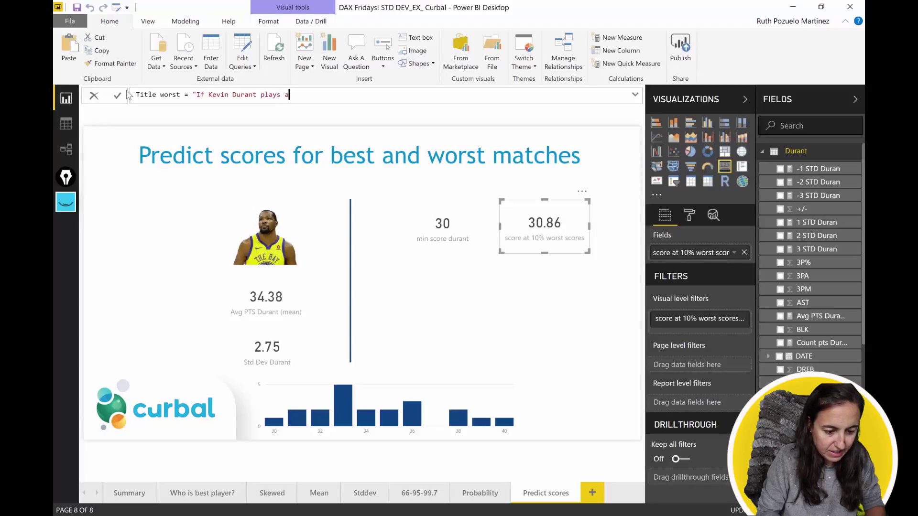
type("t its worst, his score")
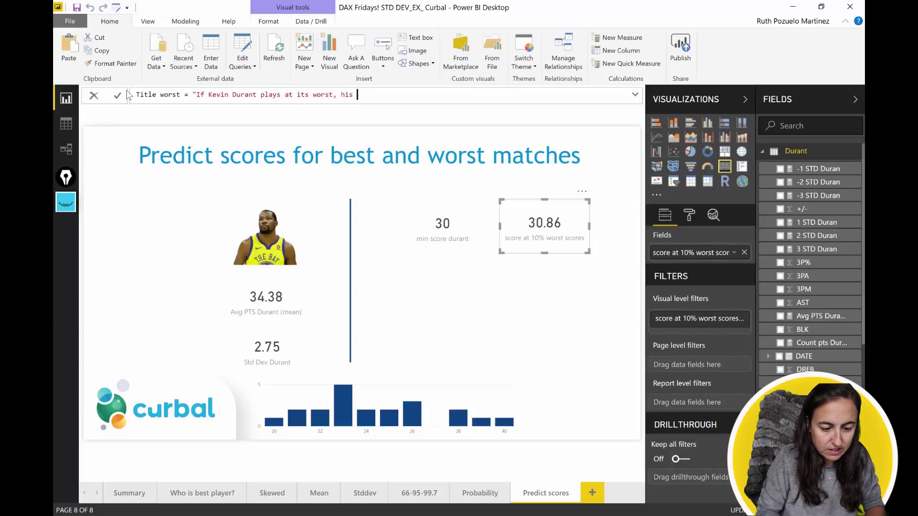
key("BackSpace")
key("BackSpace")
key("BackSpace")
key("BackSpace")
key("BackSpace")
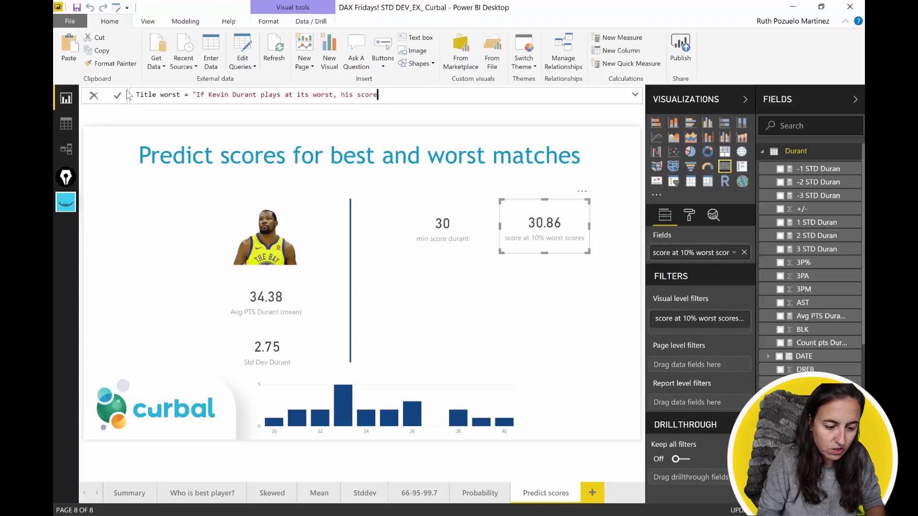
type("range of scores will be \" &")
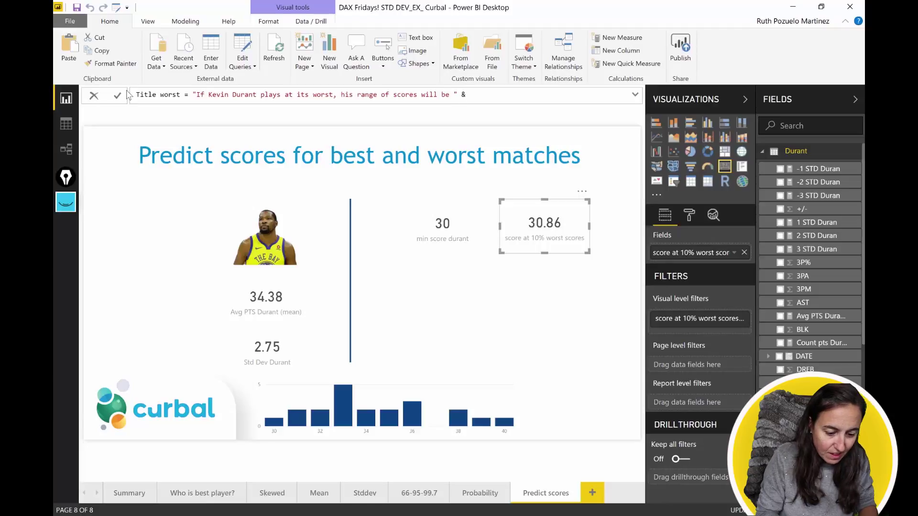
Append [min score durant] and [score at 10% worst scores], inserting 'between' after 'will be'
type("[mon")
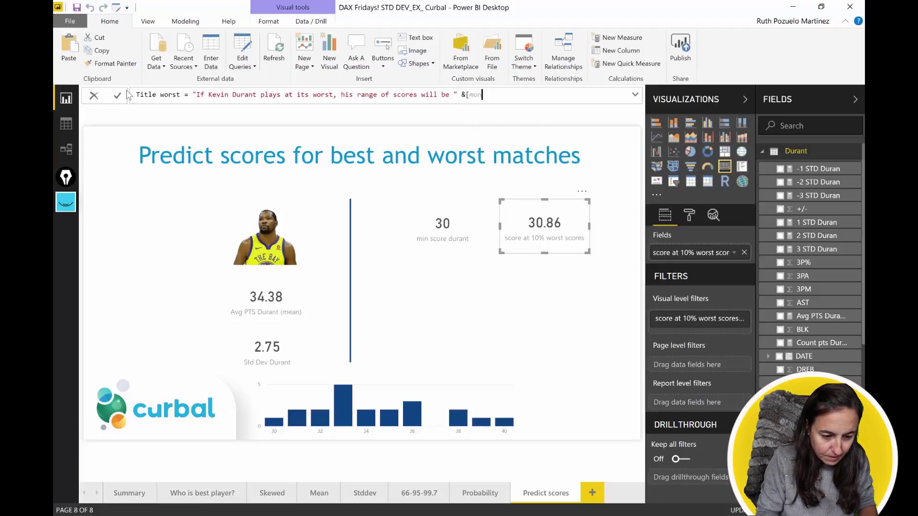
key("BackSpace")
key("BackSpace")
type("in score durant]")
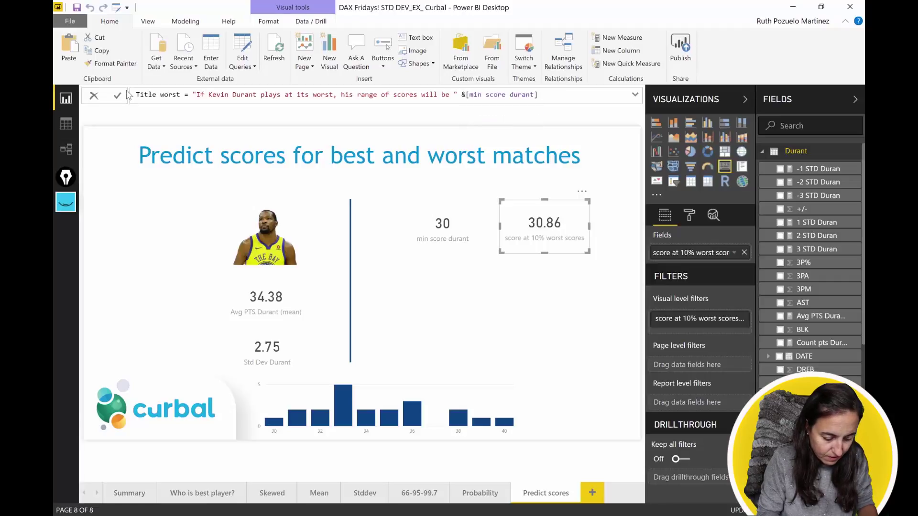
type("& \"-\"&")
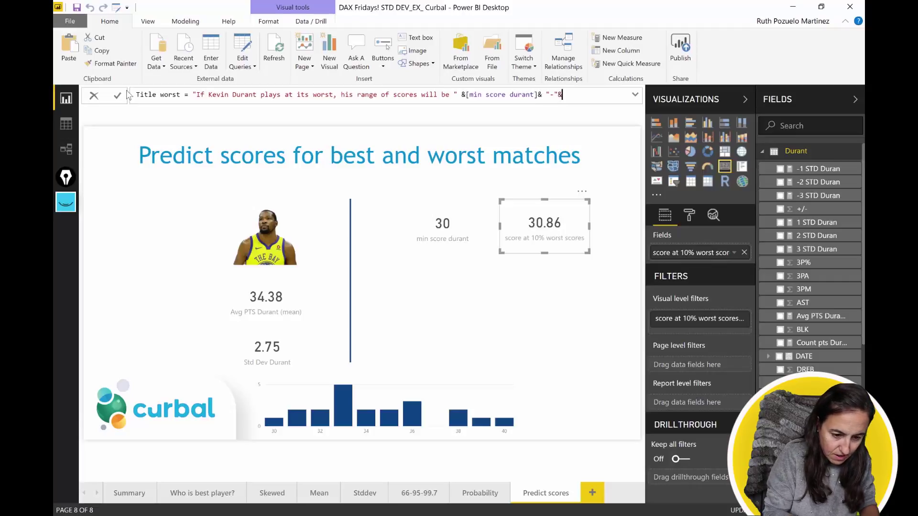
key("Right")
key("Right")
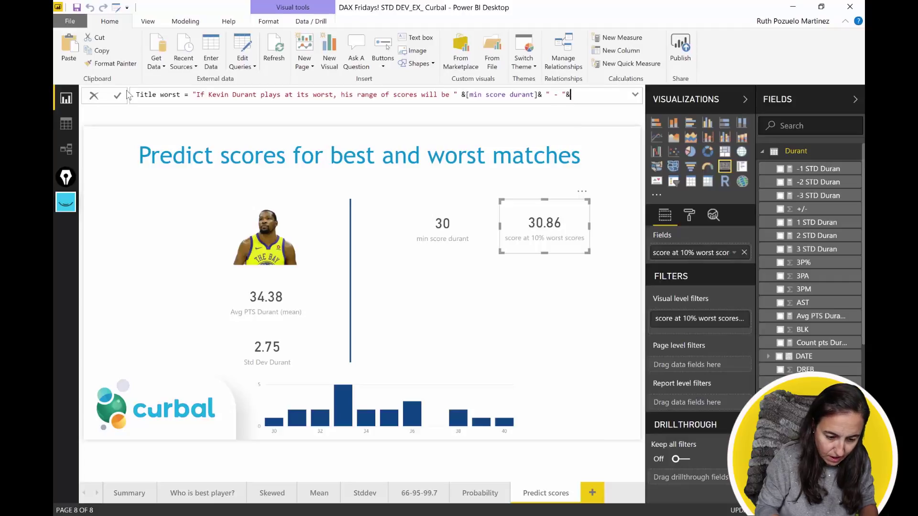
type("[scor")
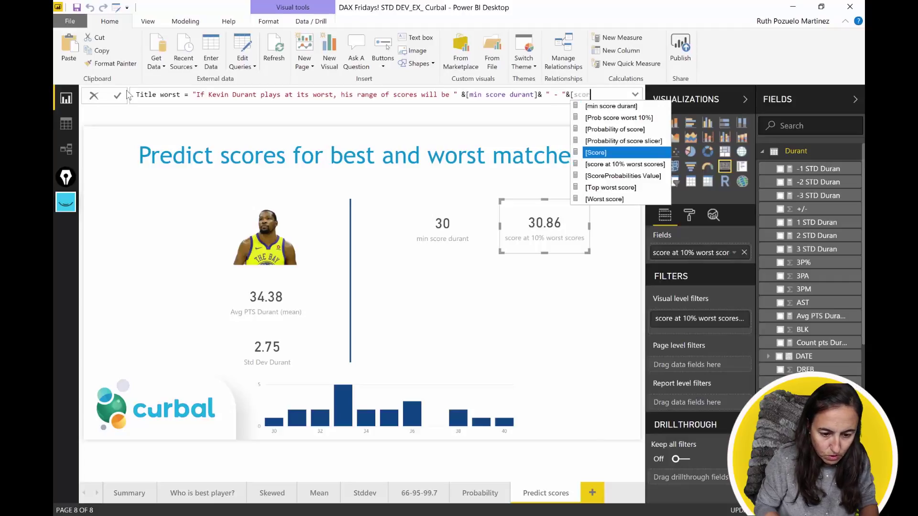
key("Tab")
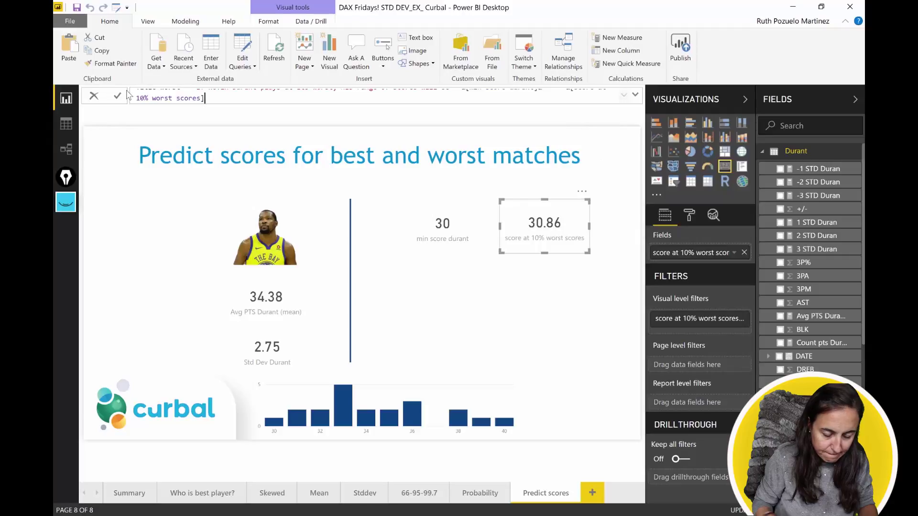
left_click(636, 94)
left_click(453, 95)
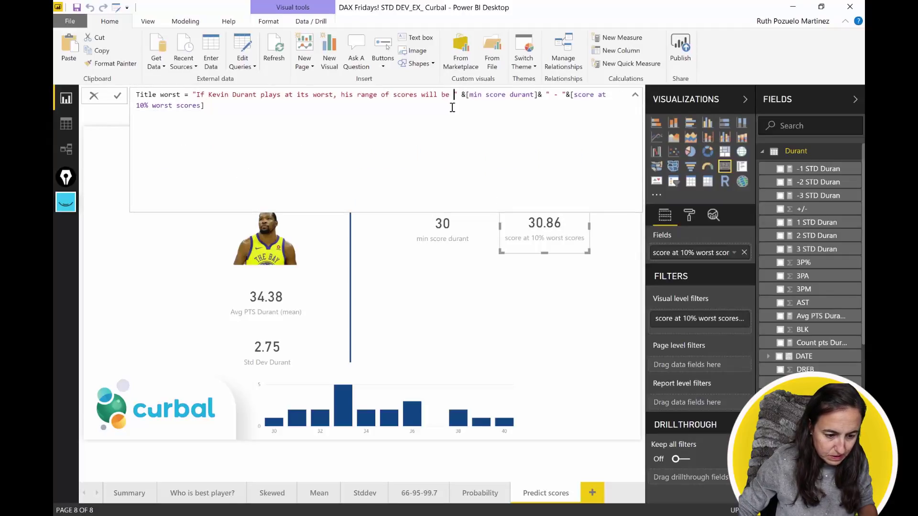
type("between")
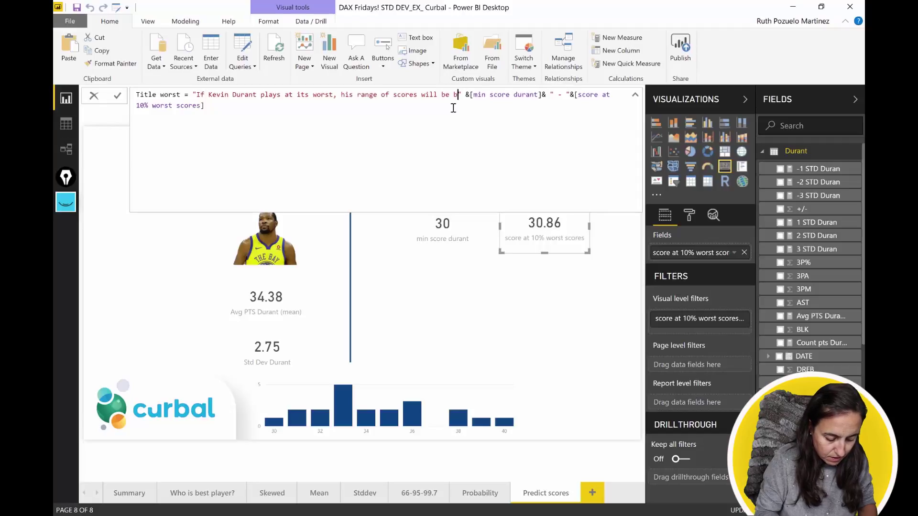
key("BackSpace")
type("n")
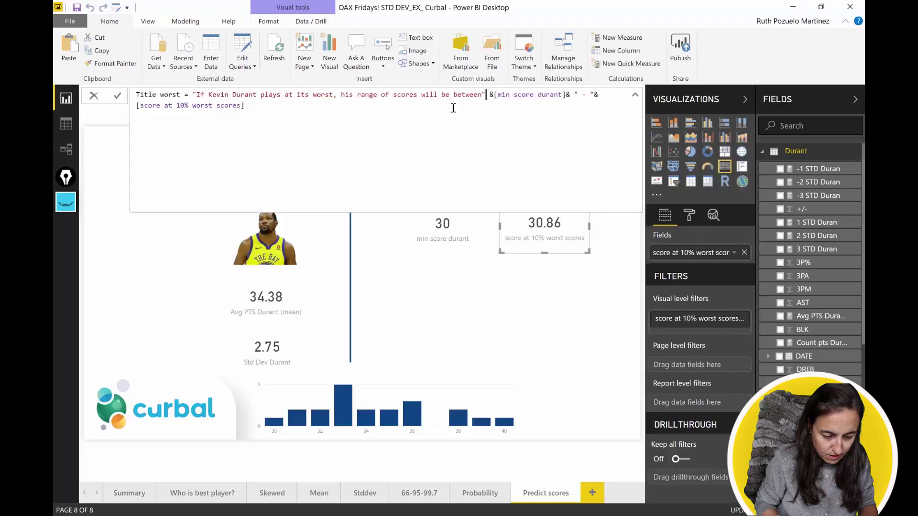
key("Return")
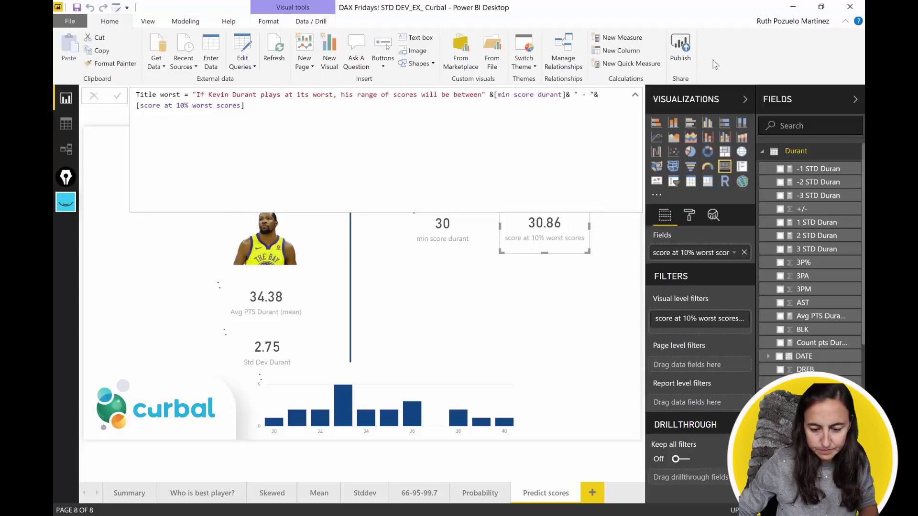
scroll(847, 312, "down", 6)
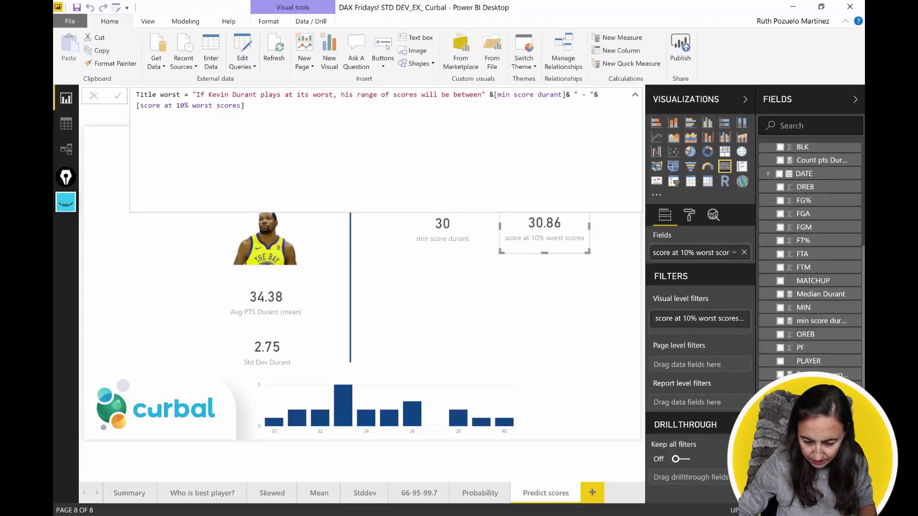
Place Title worst on the page as a wide card under the score cards
left_click_drag(812, 381, 474, 292)
left_click(724, 166)
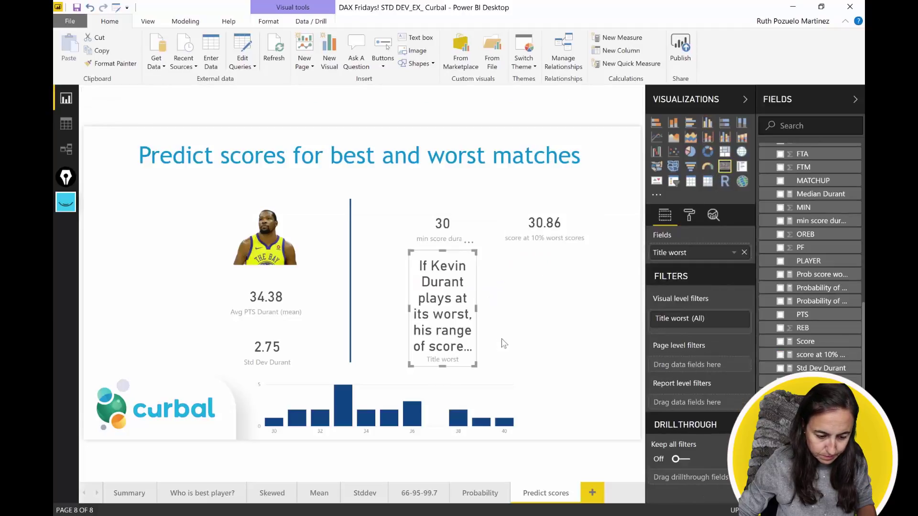
left_click_drag(474, 366, 611, 276)
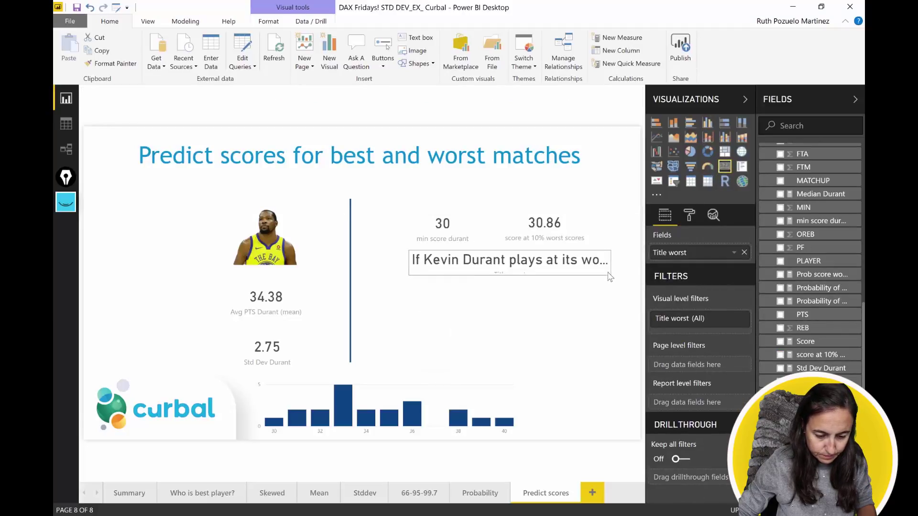
Set the card's data label text size to 10 and widen it to fit the sentence
left_click(689, 215)
left_click(669, 260)
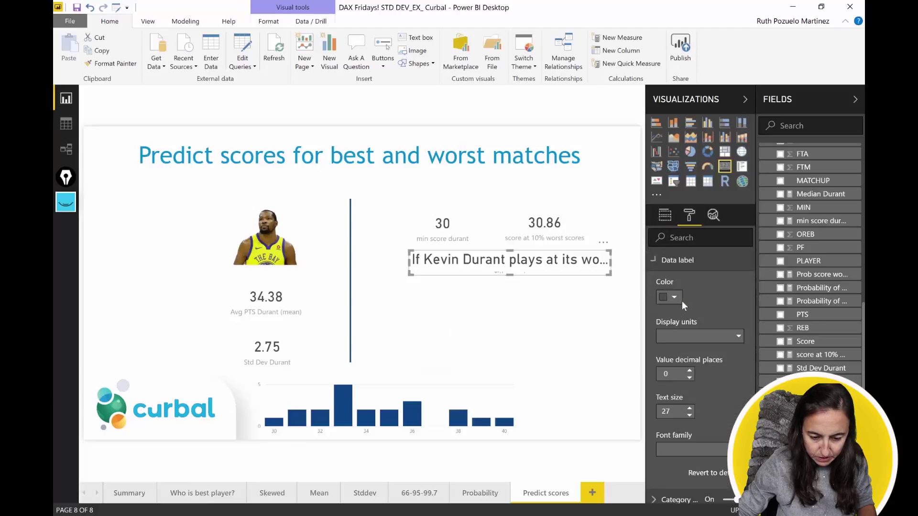
left_click(690, 415)
left_click(689, 415)
left_click(687, 415)
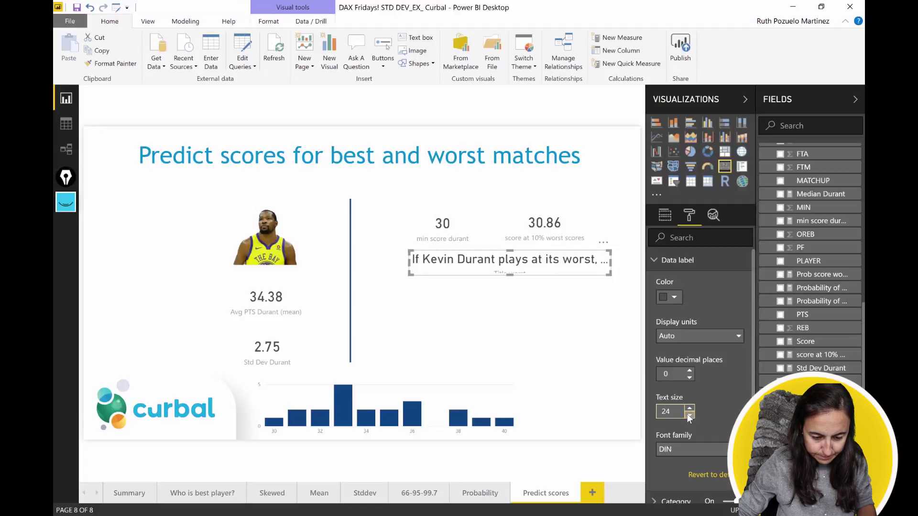
key("BackSpace")
type("1")
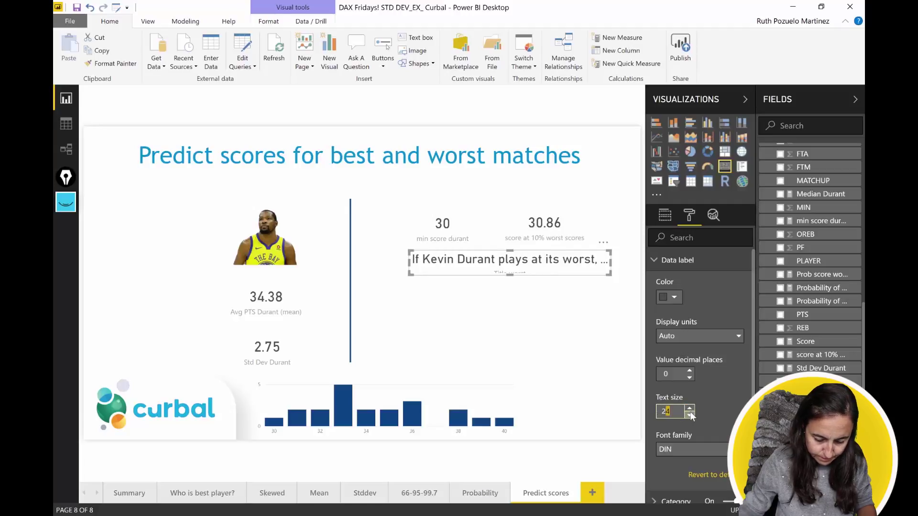
type("0")
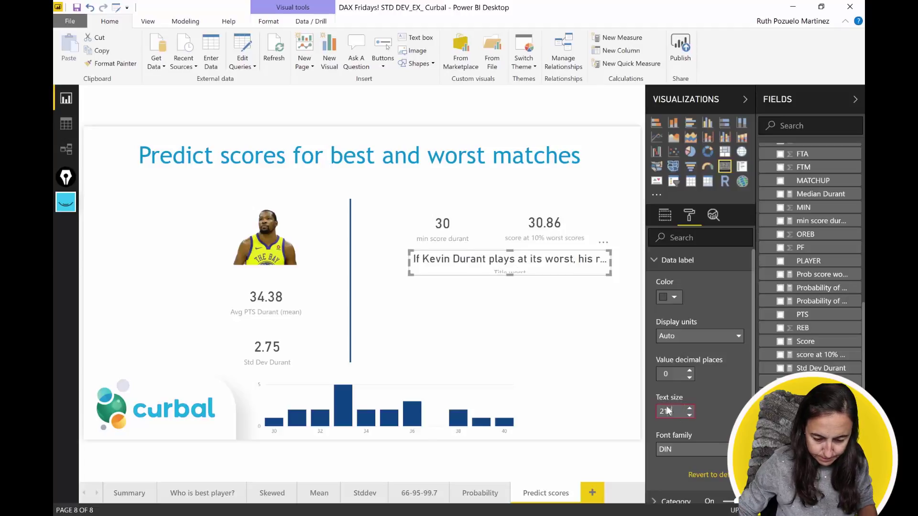
left_click(661, 410)
key("Delete")
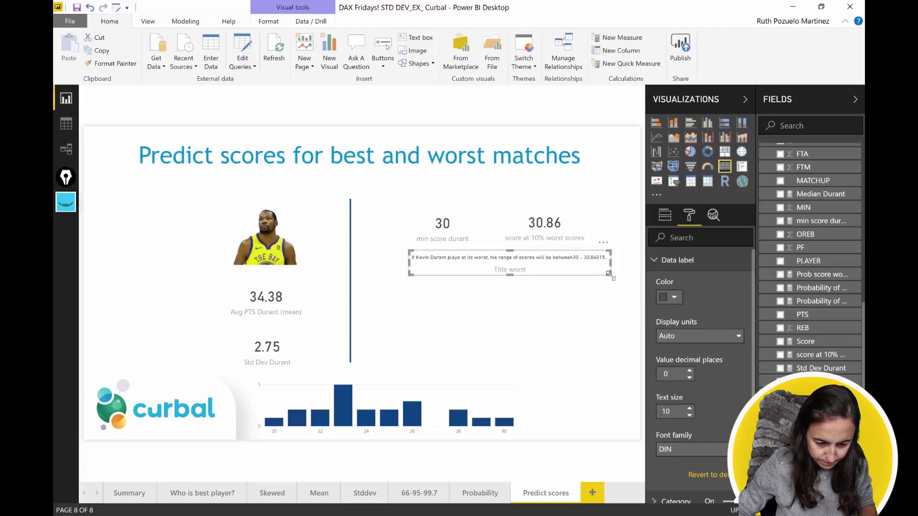
left_click(531, 268)
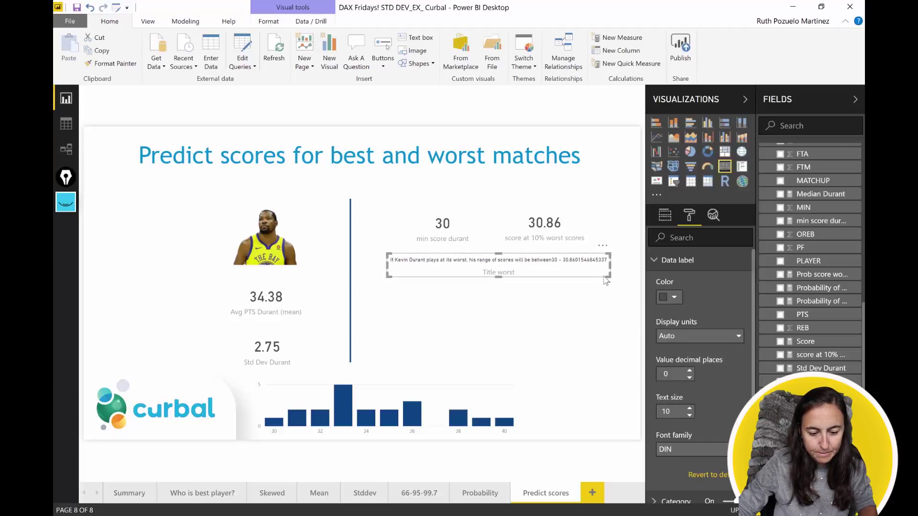
left_click_drag(609, 275, 620, 276)
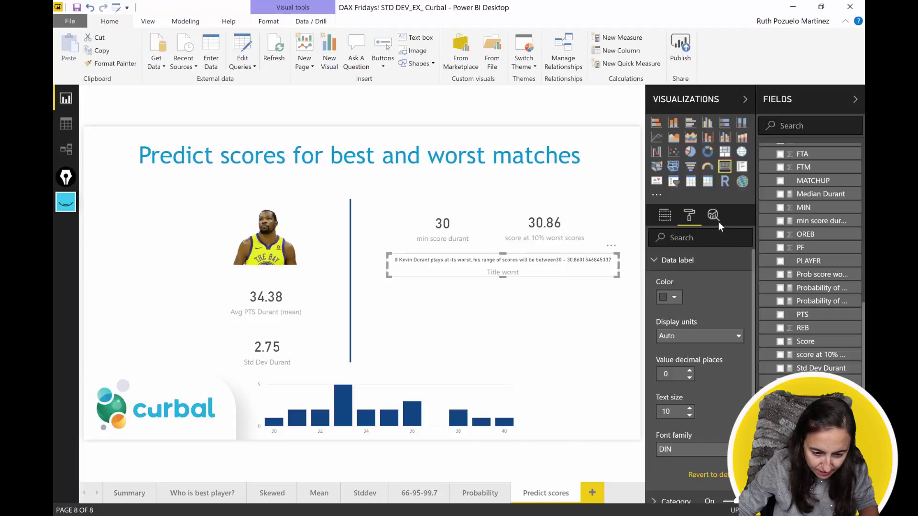
Turn off the card's category label and add a space after 'between' in the formula
scroll(688, 283, "down", 4)
left_click(728, 339)
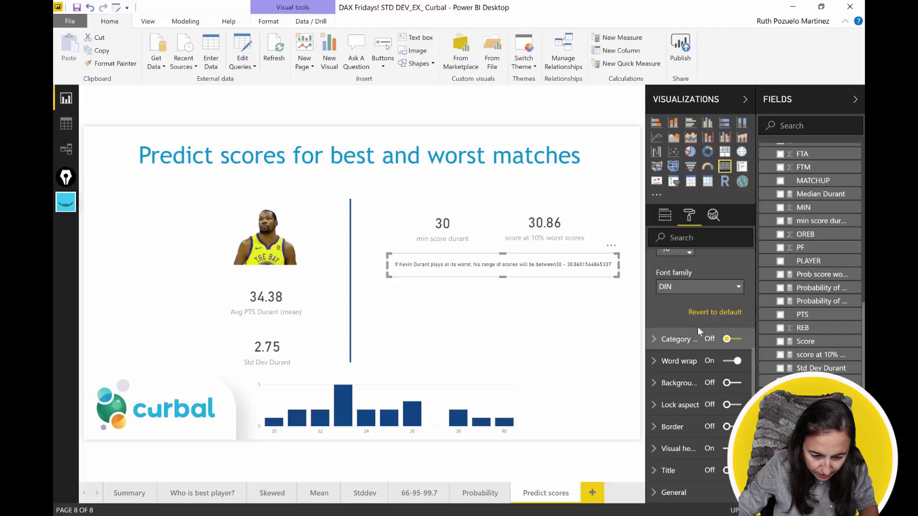
scroll(697, 326, "up", 3)
left_click(813, 381)
left_click(483, 94)
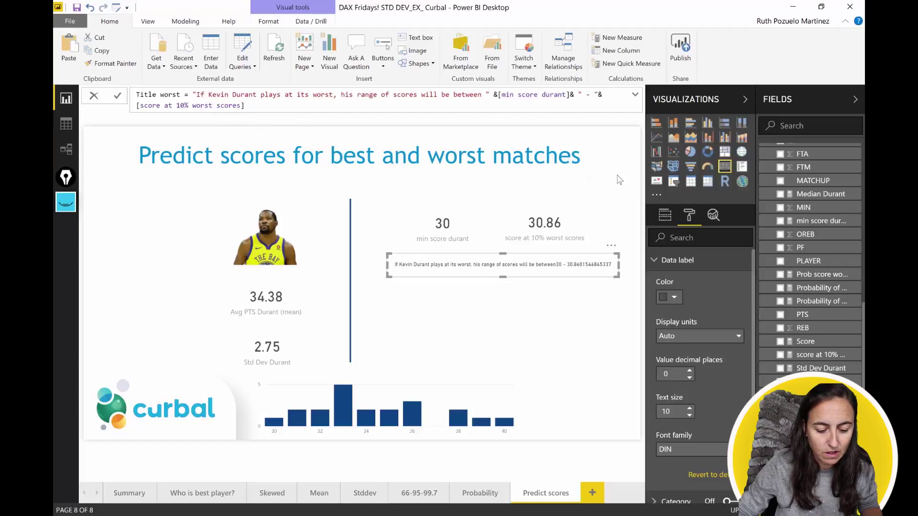
left_click(551, 305)
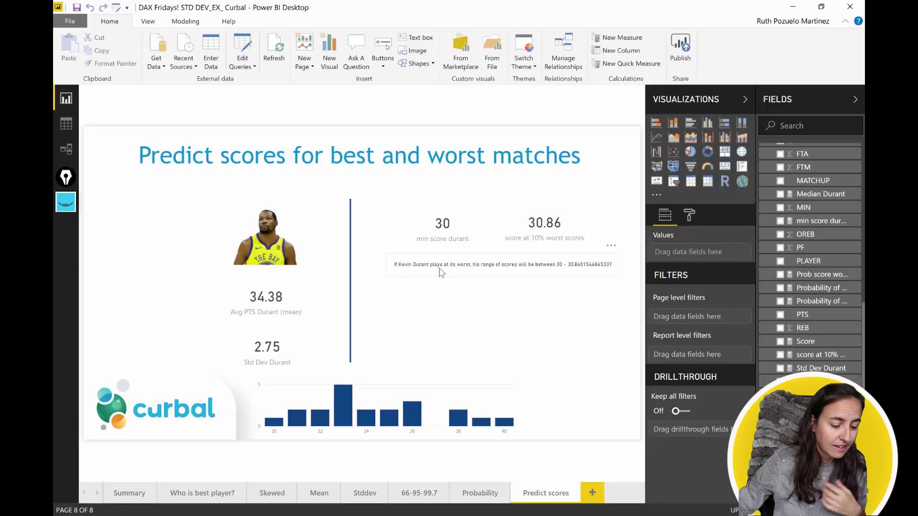
left_click(66, 201)
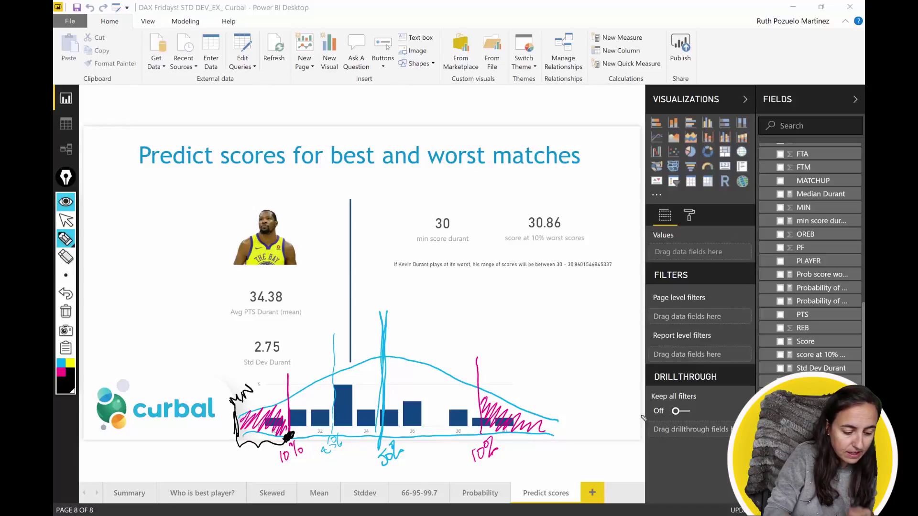
left_click(71, 364)
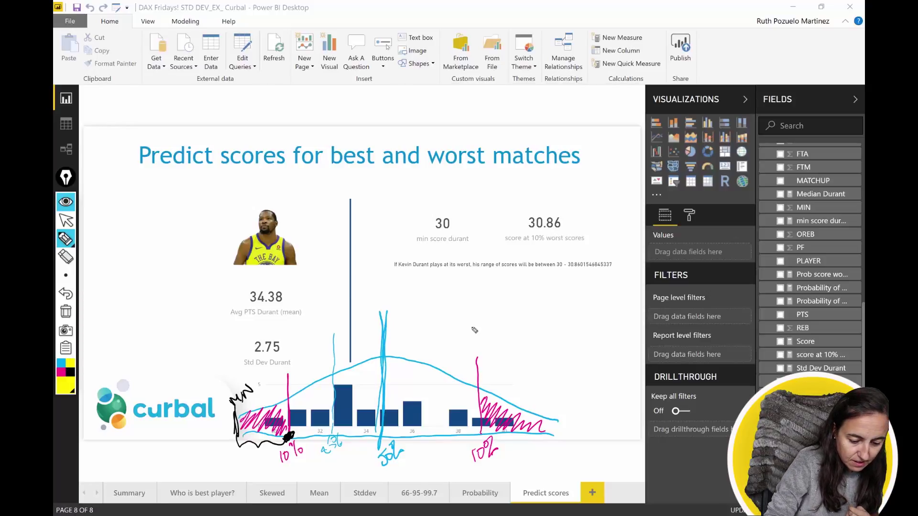
mouse_move(470, 341)
left_mouse_down()
mouse_move(454, 313)
mouse_move(230, 362)
left_mouse_up()
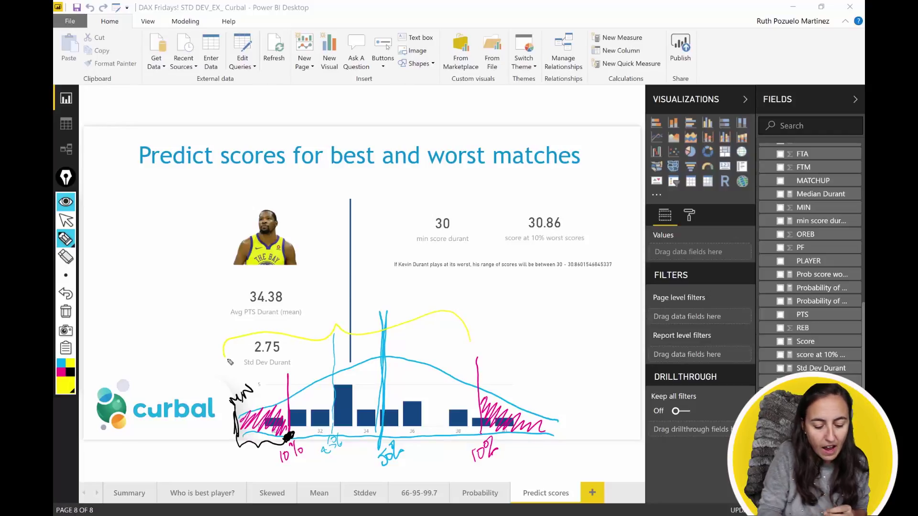
mouse_move(475, 343)
left_mouse_down()
mouse_move(498, 317)
mouse_move(563, 329)
left_mouse_up()
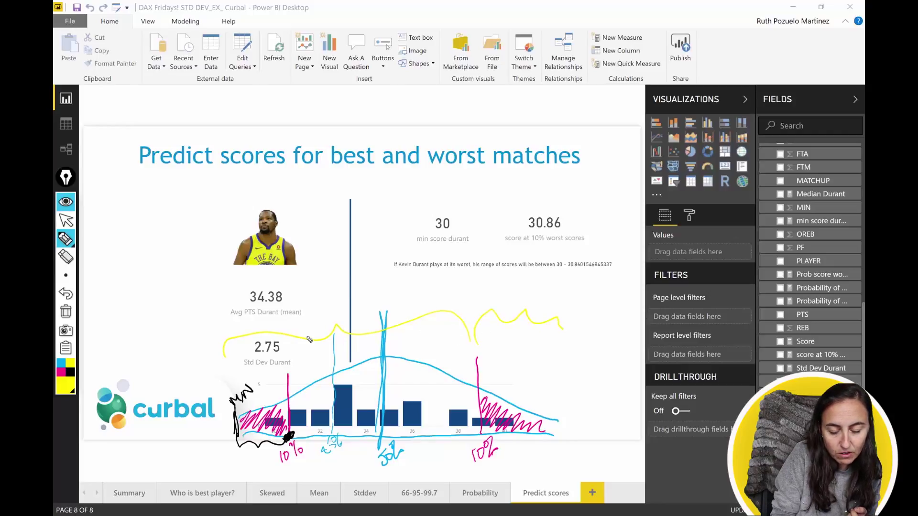
mouse_move(517, 285)
left_mouse_down()
mouse_move(533, 291)
mouse_move(540, 276)
mouse_move(550, 290)
left_mouse_up()
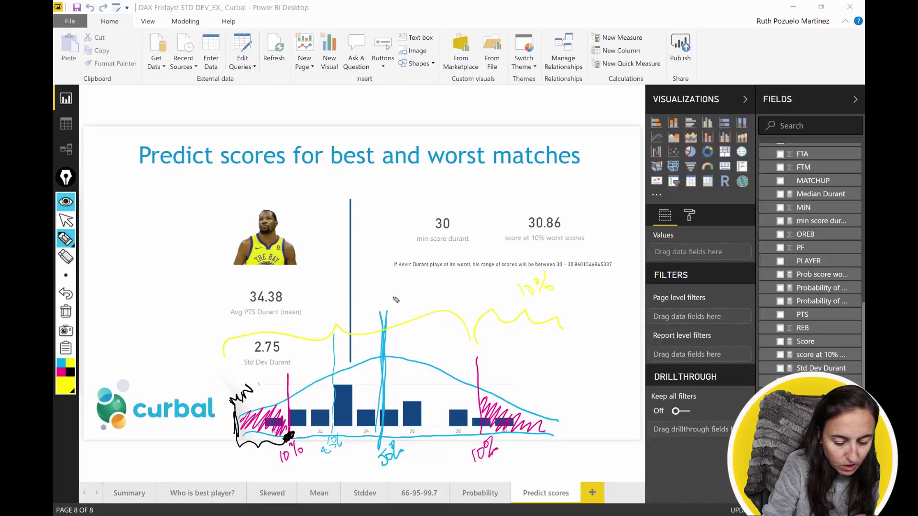
mouse_move(403, 301)
left_mouse_down()
mouse_move(401, 293)
mouse_move(413, 299)
mouse_move(428, 281)
left_mouse_up()
mouse_move(433, 279)
left_mouse_down()
mouse_move(426, 299)
mouse_move(436, 301)
left_mouse_up()
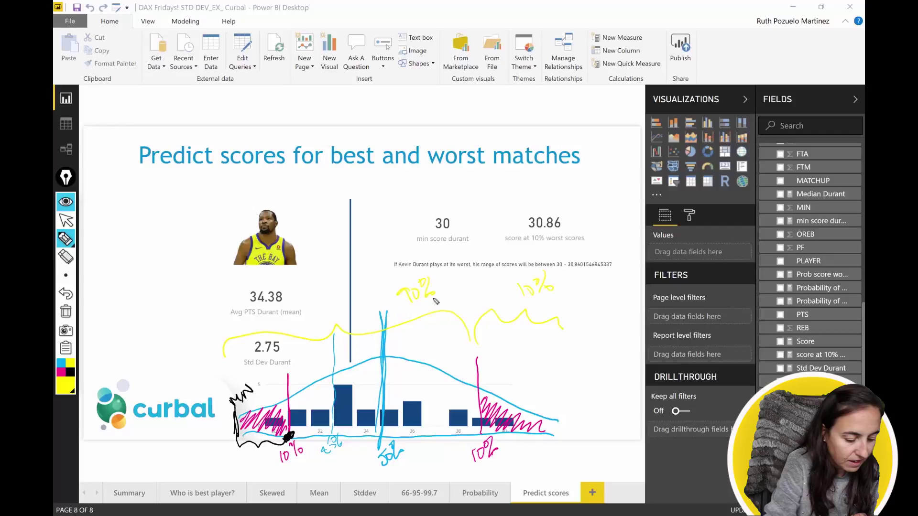
left_click(70, 372)
left_click_drag(480, 445, 481, 435)
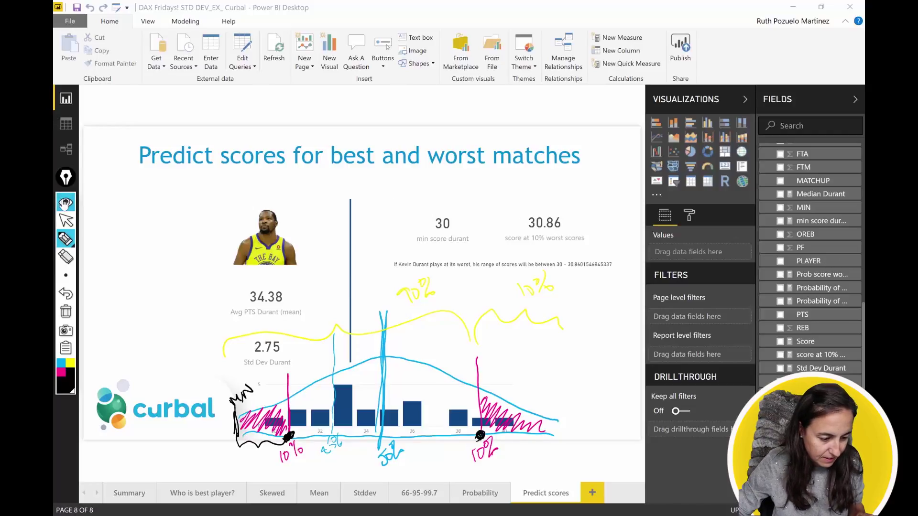
left_click(65, 202)
scroll(818, 172, "up", 10)
Create the Durant table measure 'scores top 10% = 0.9'
right_click(856, 149)
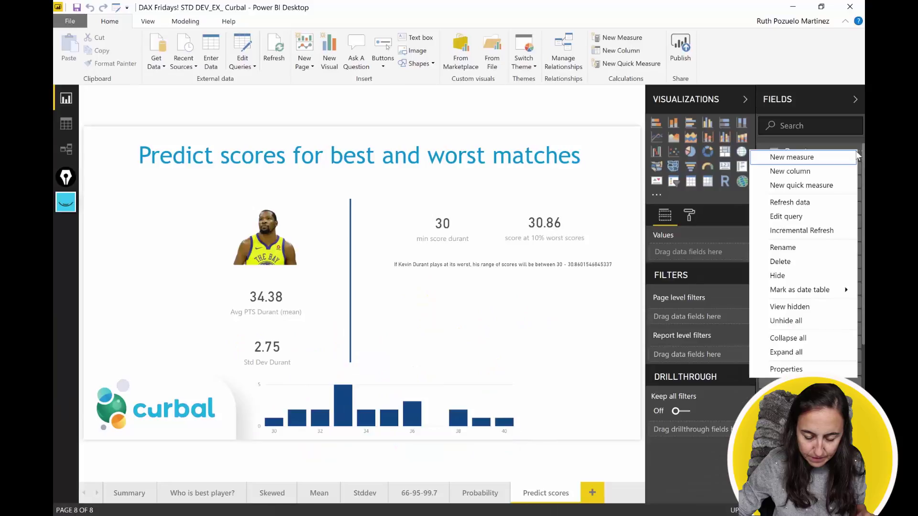
left_click(810, 158)
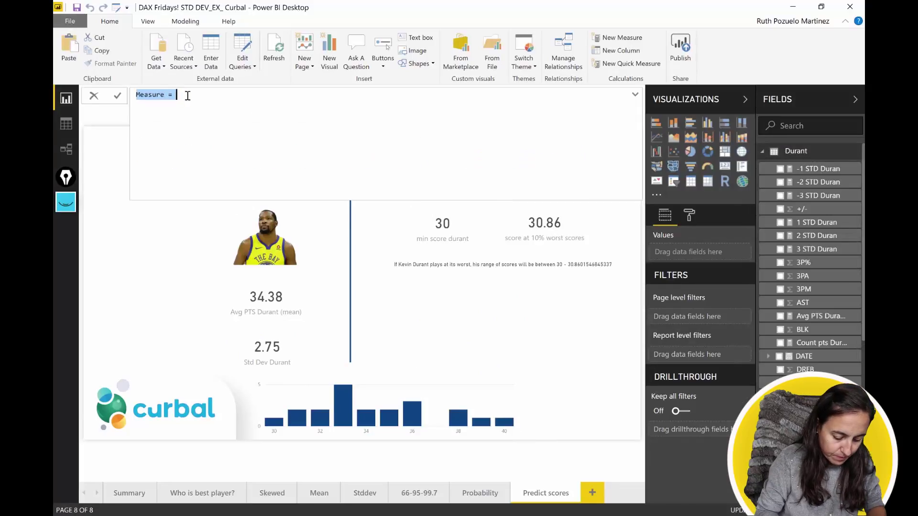
key("BackSpace")
type("c")
key("BackSpace")
type("scores")
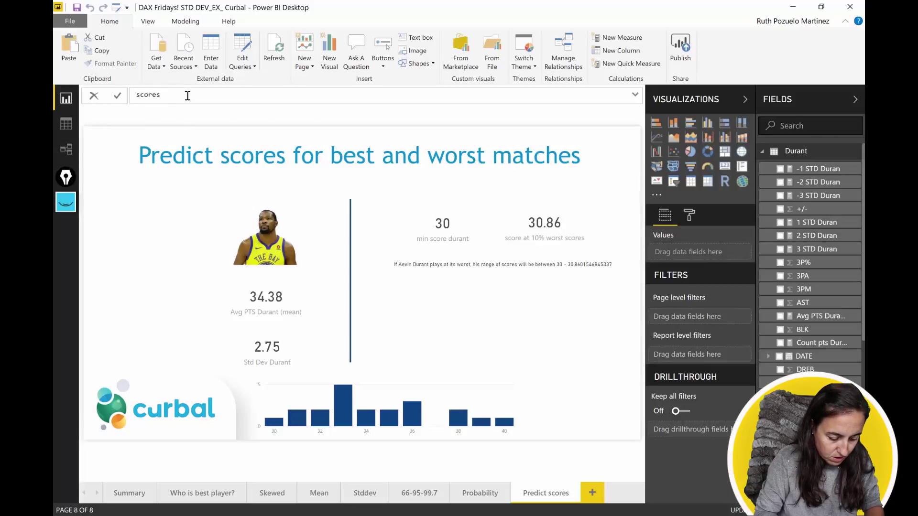
type(" high")
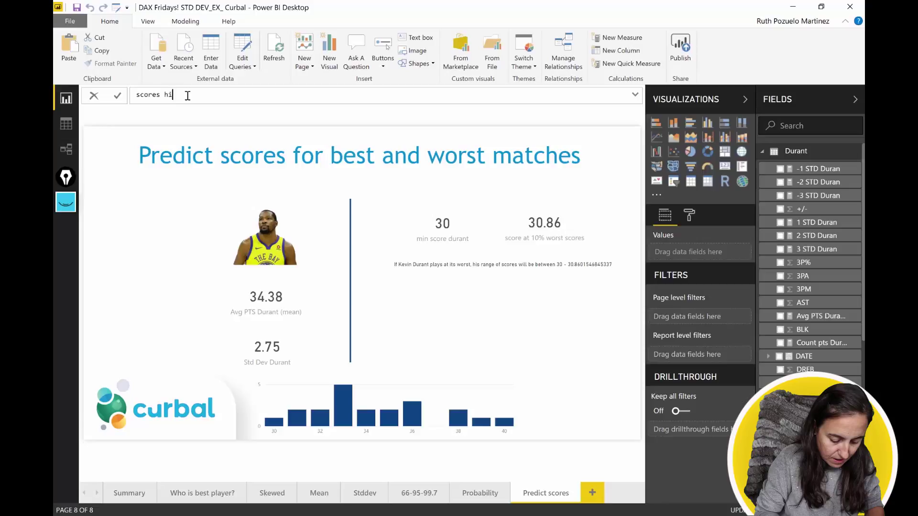
key("BackSpace")
key("BackSpace")
key("BackSpace")
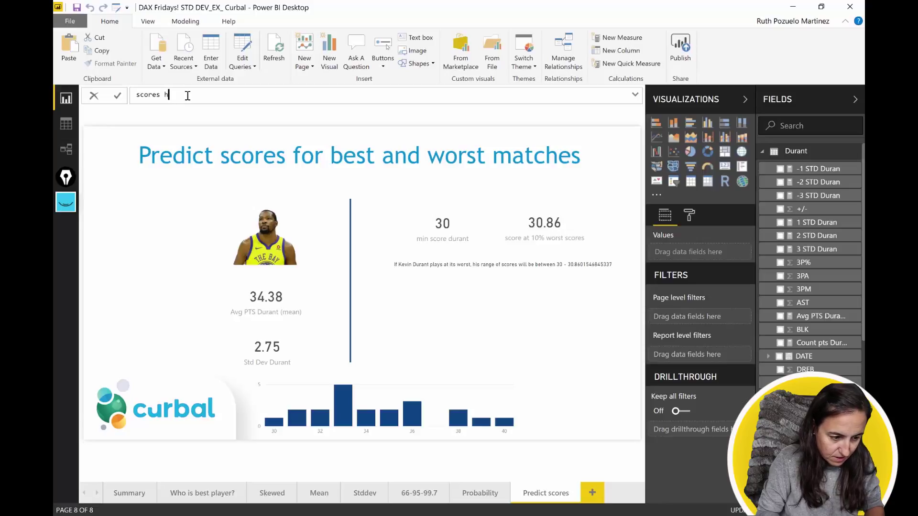
key("BackSpace")
type("top 10")
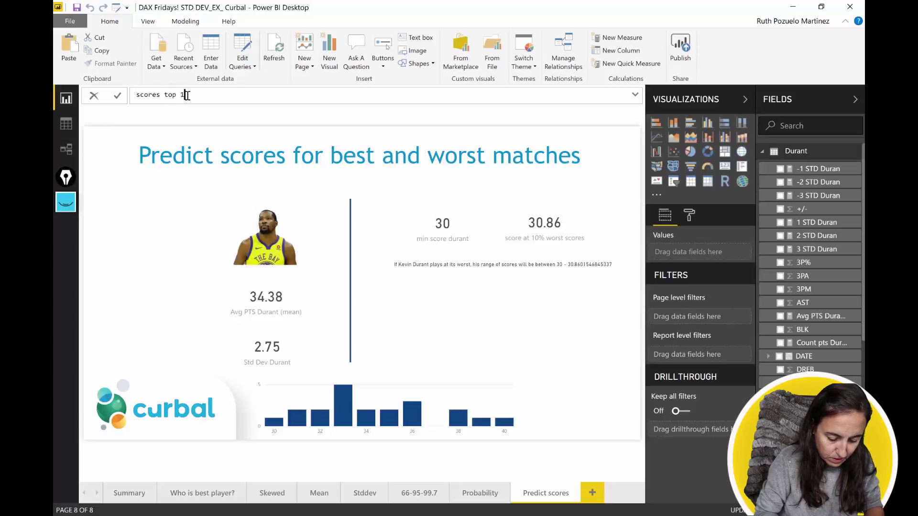
type("%= ")
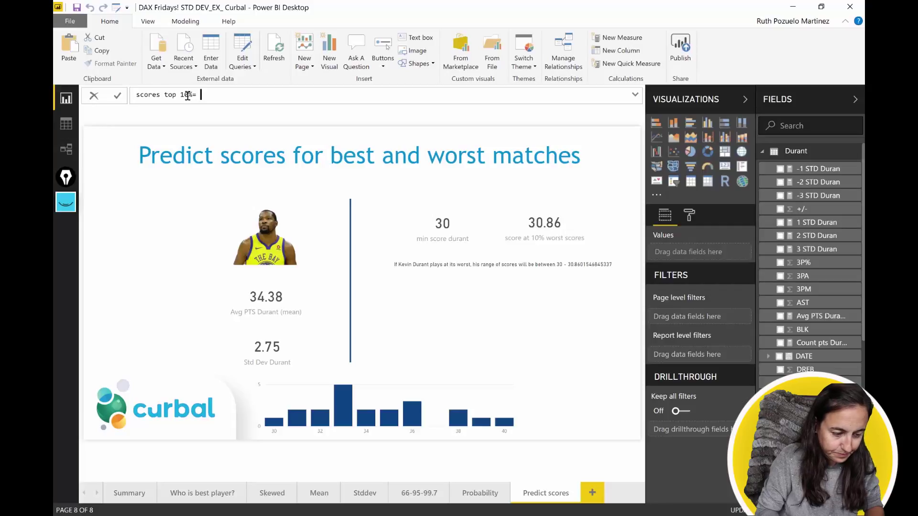
type("0.9")
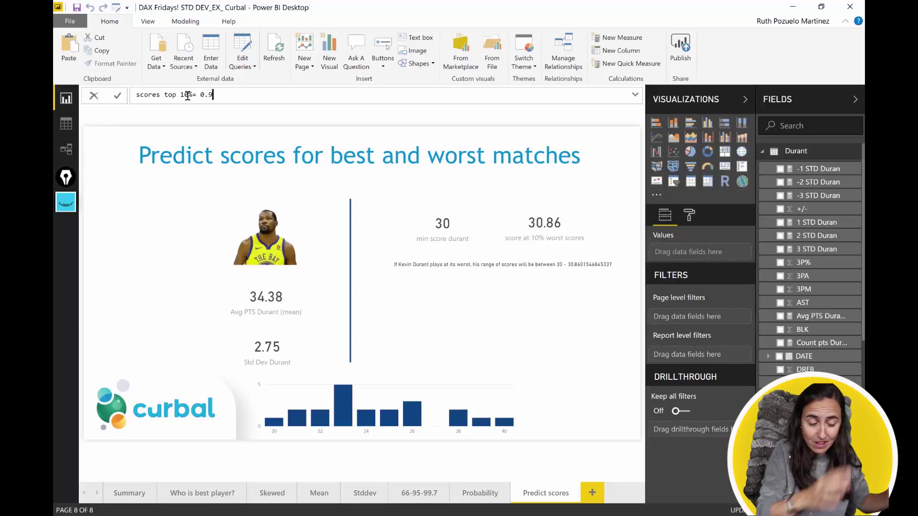
key("Return")
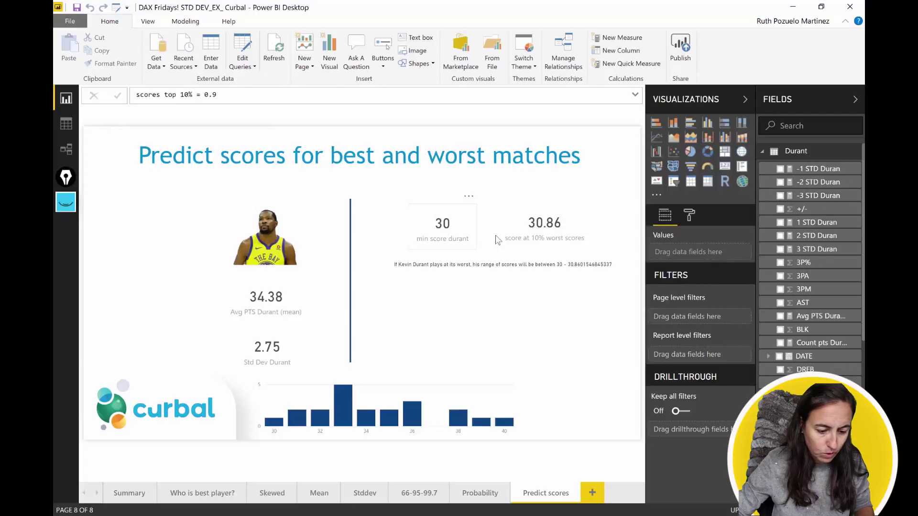
Start a new measure using NORM.INV with [scores top 10%] as the probability argument
right_click(853, 152)
key("Escape")
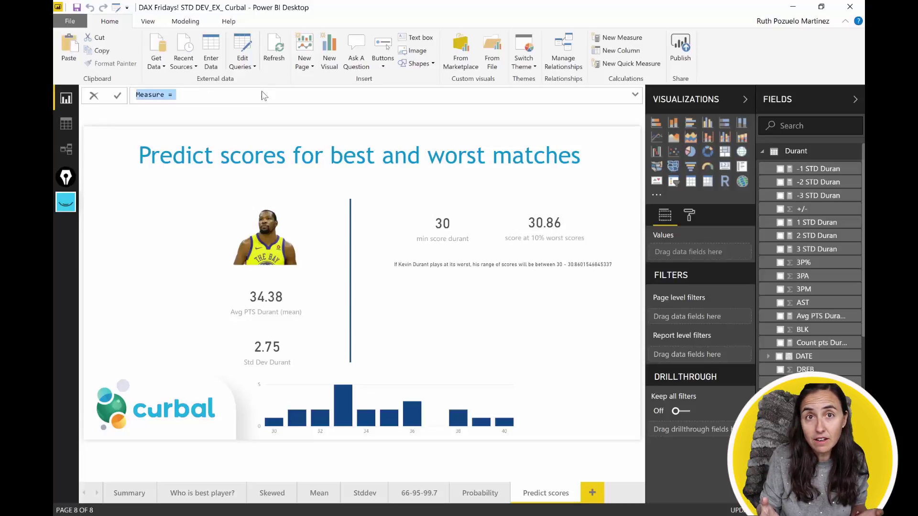
type("Scorest")
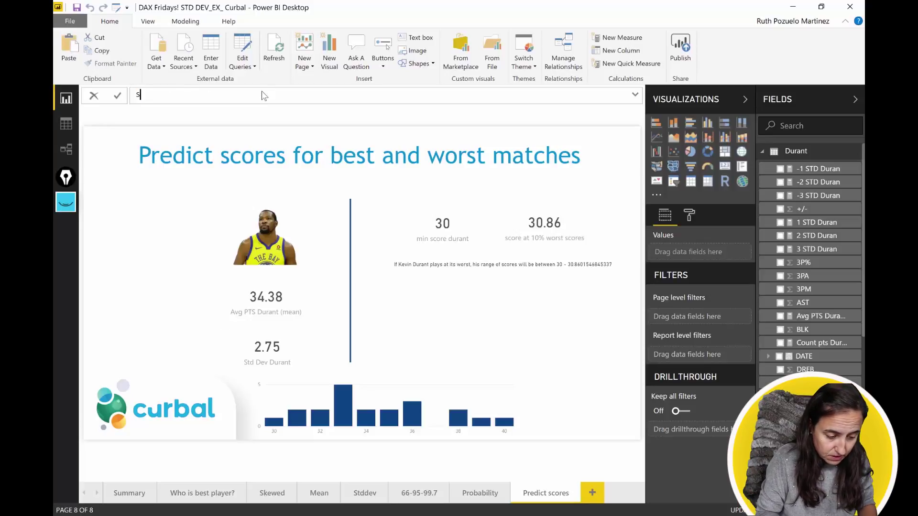
key("BackSpace")
key("BackSpace")
key("BackSpace")
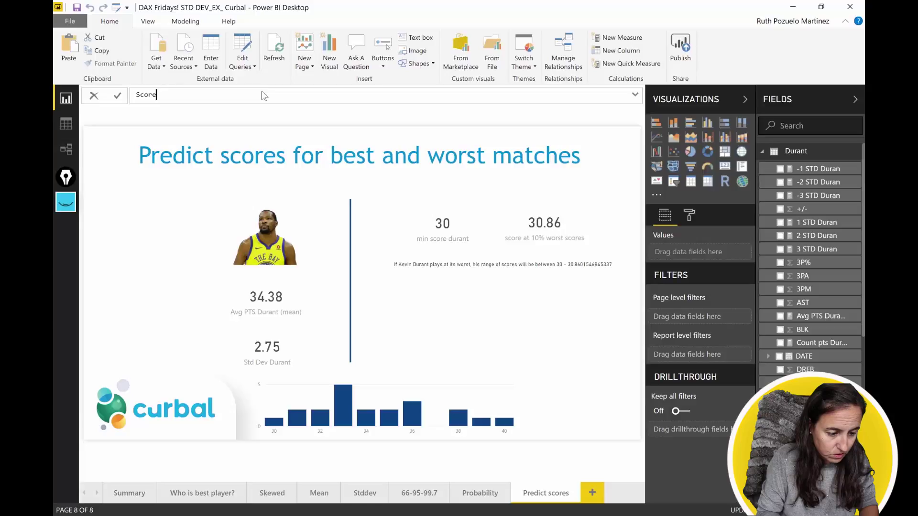
type("s top")
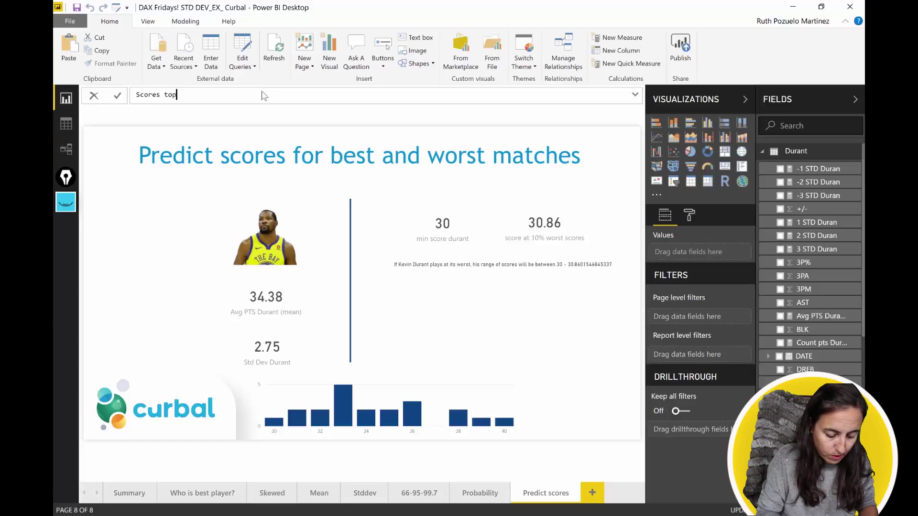
type(" 10% = ")
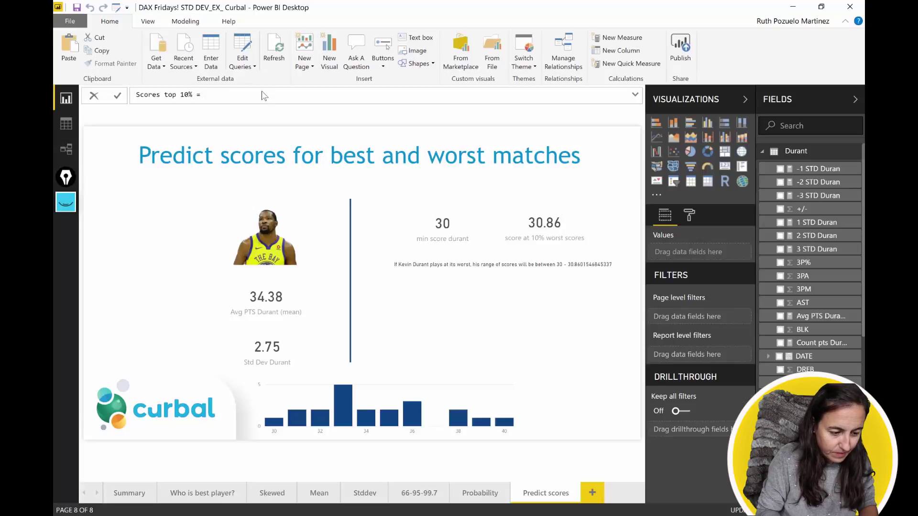
type("NORM.INV(")
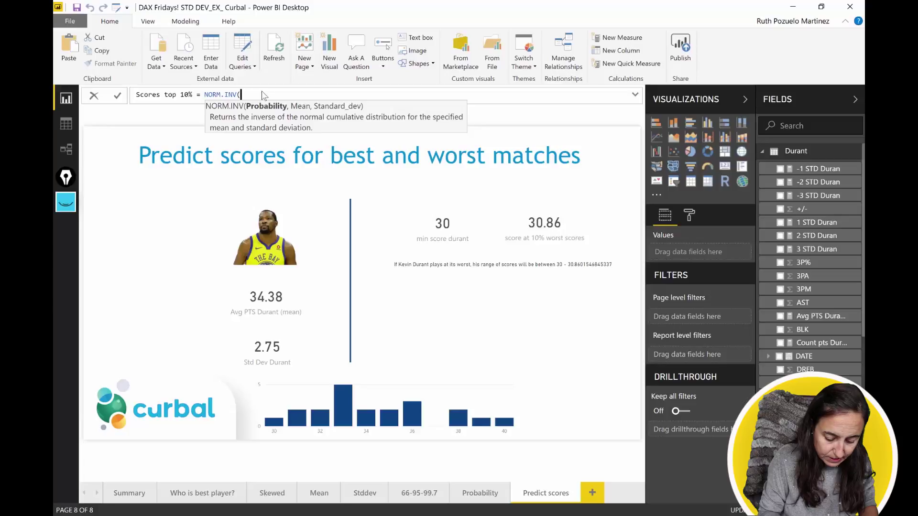
type("[")
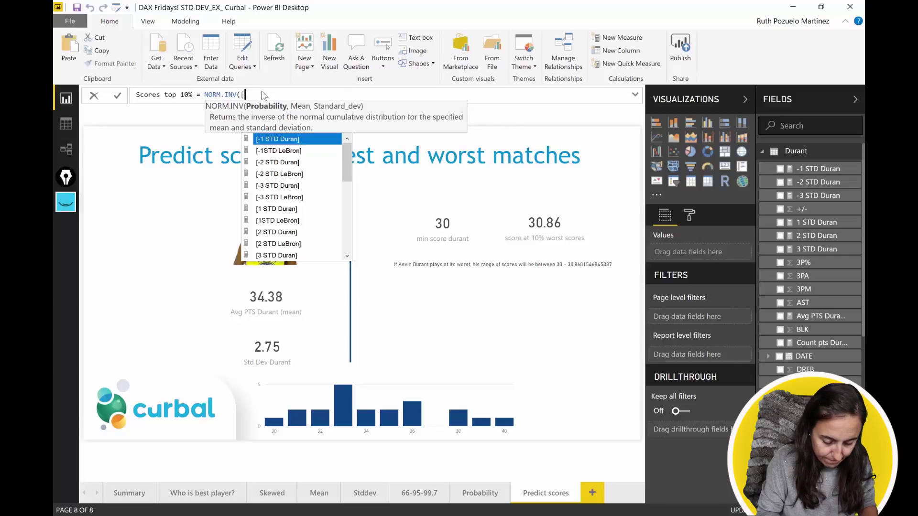
type("10")
key("Down")
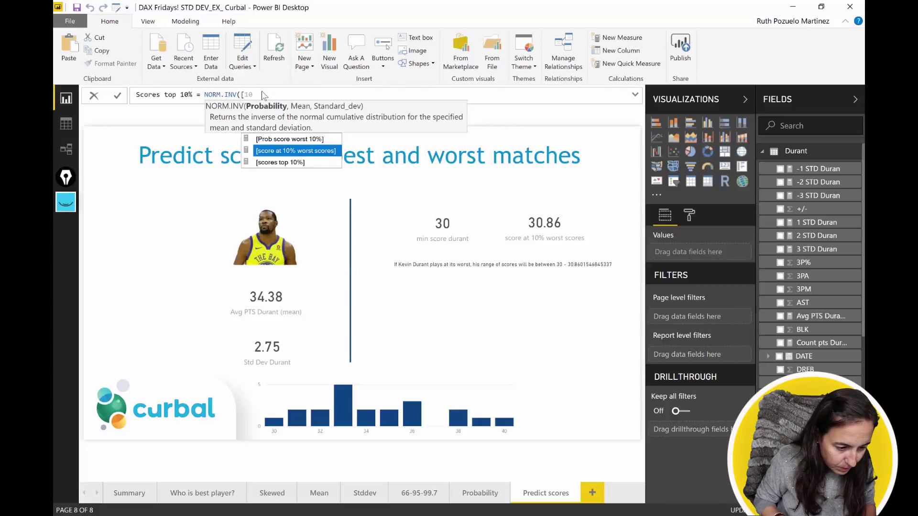
key("Down")
key("Tab")
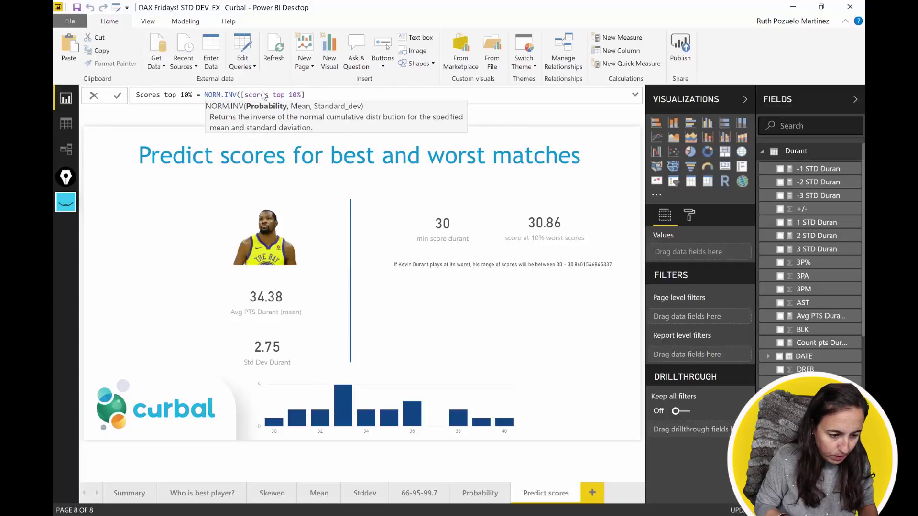
key("BackSpace")
key("BackSpace")
key("BackSpace")
key("BackSpace")
key("BackSpace")
key("BackSpace")
key("BackSpace")
key("BackSpace")
key("BackSpace")
key("BackSpace")
key("BackSpace")
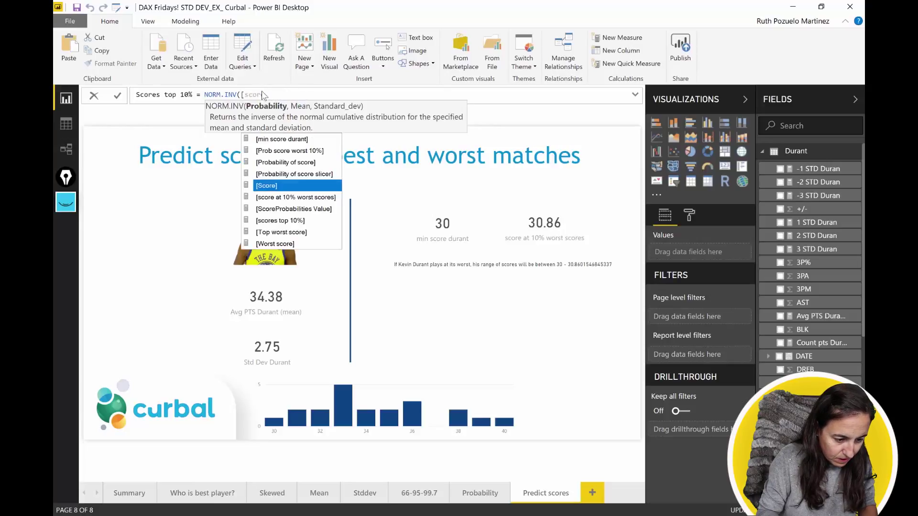
key("BackSpace")
key("BackSpace")
key("BackSpace")
key("BackSpace")
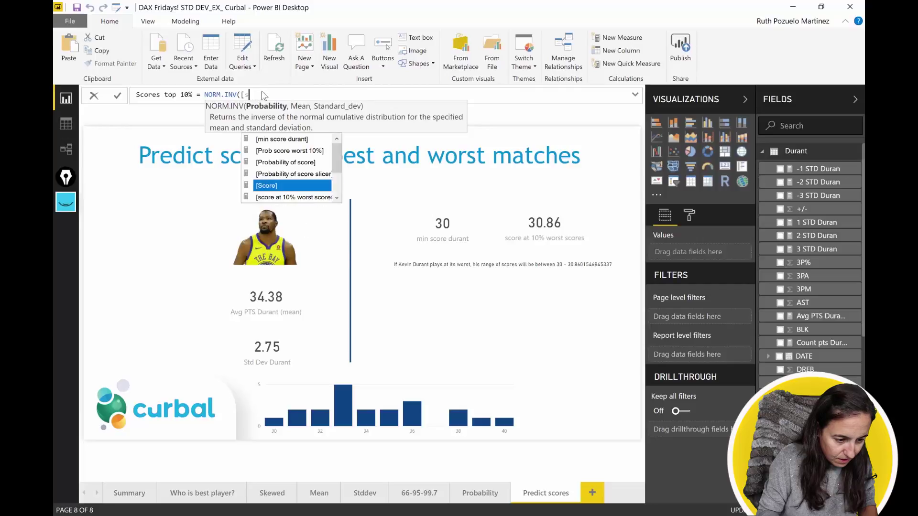
type("10")
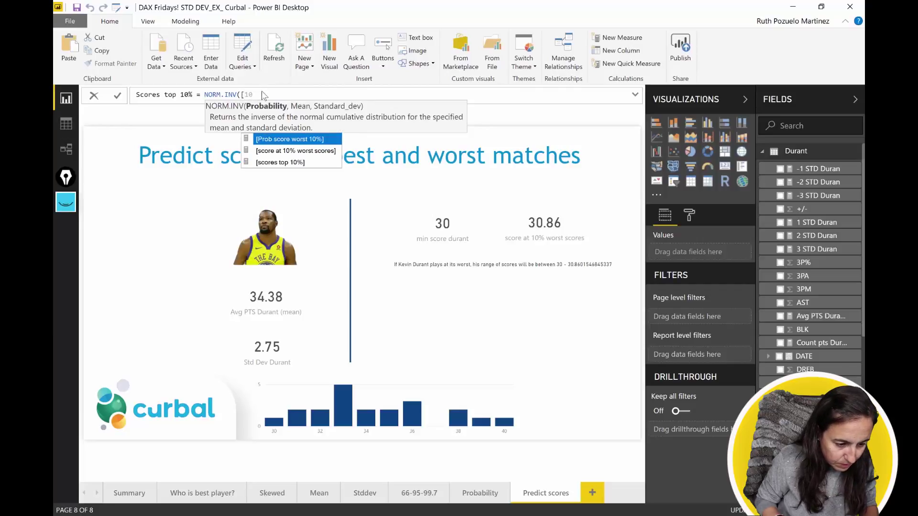
key("Down")
key("Up")
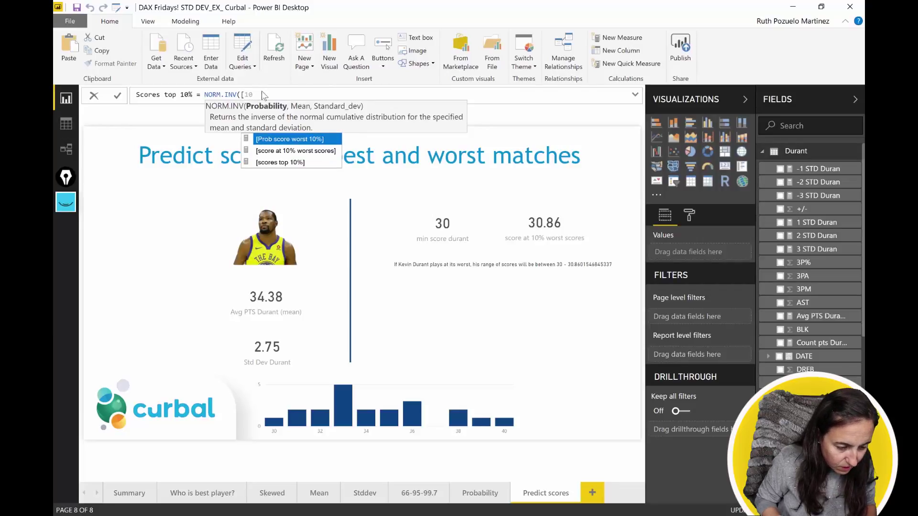
key("Down")
key("Down")
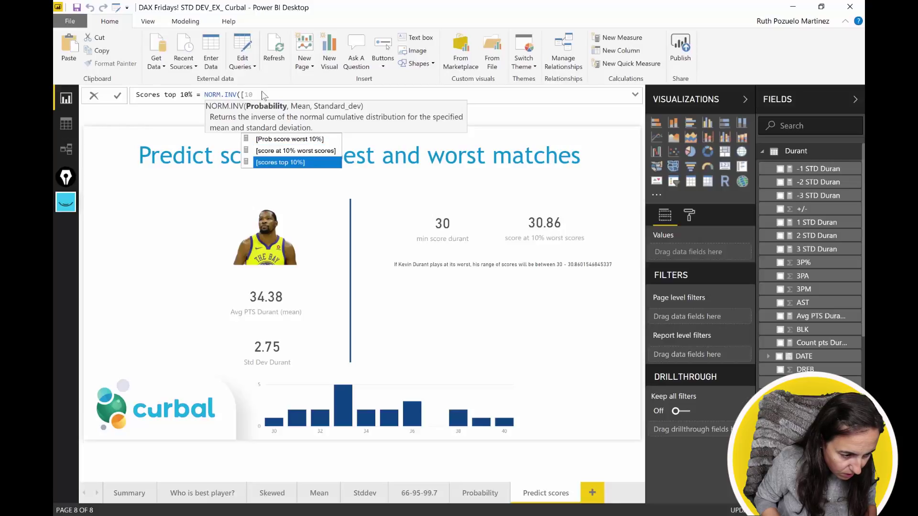
key("Tab")
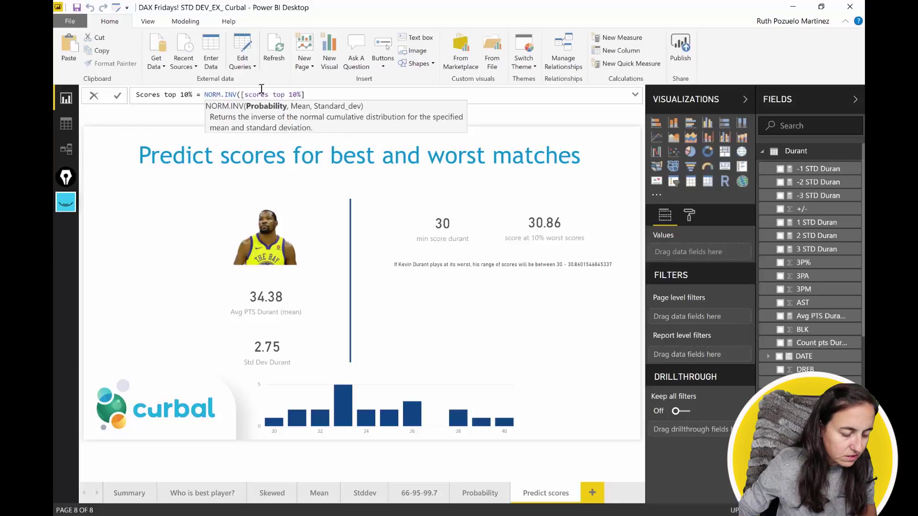
Name it 'Scores top 10% norminv' and add [Avg PTS Durant (mean)] and [Std Dev Durant] arguments
left_click(192, 96)
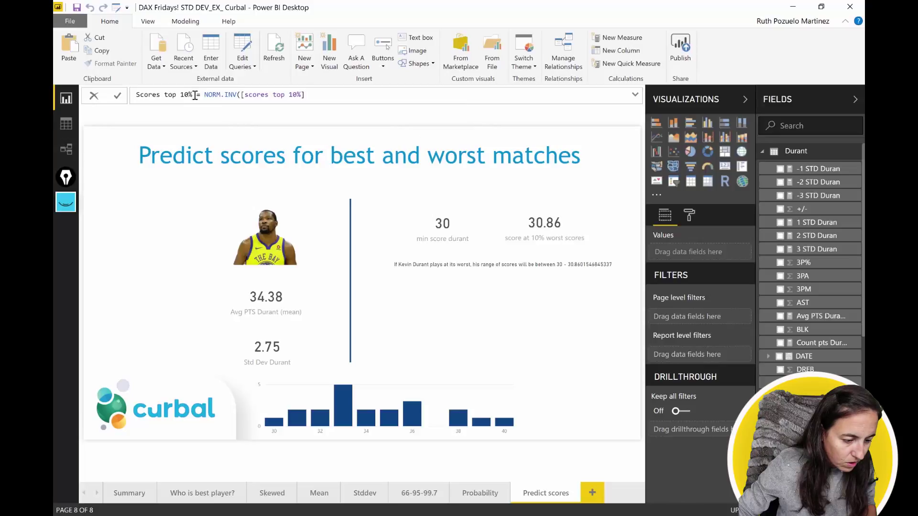
type("norm")
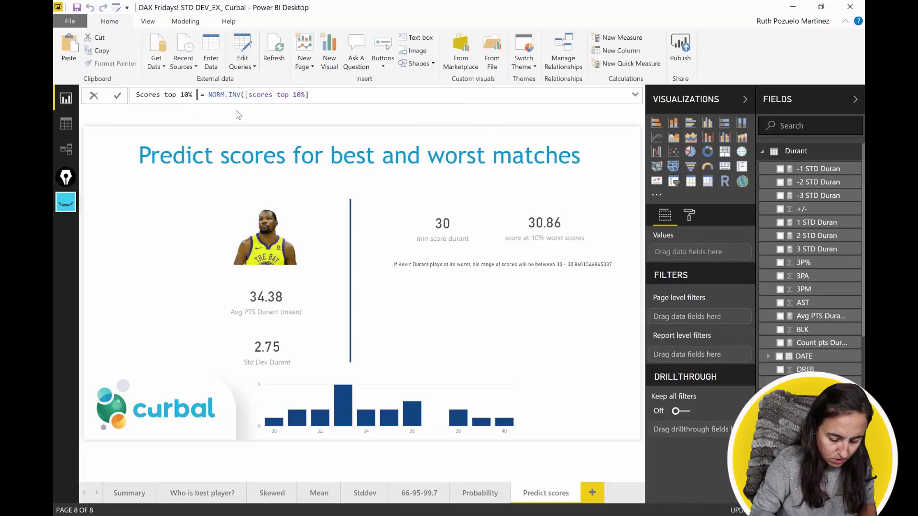
type("inv")
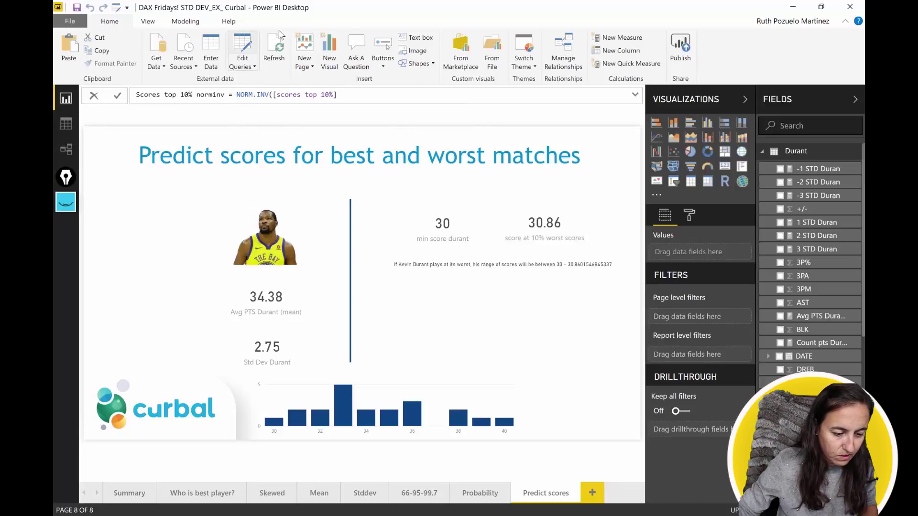
left_click(367, 97)
type(", mean")
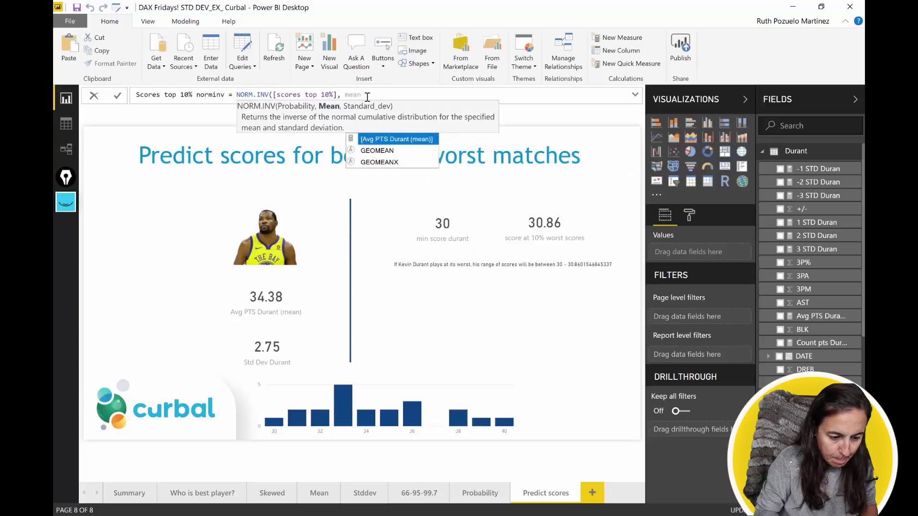
key("Tab")
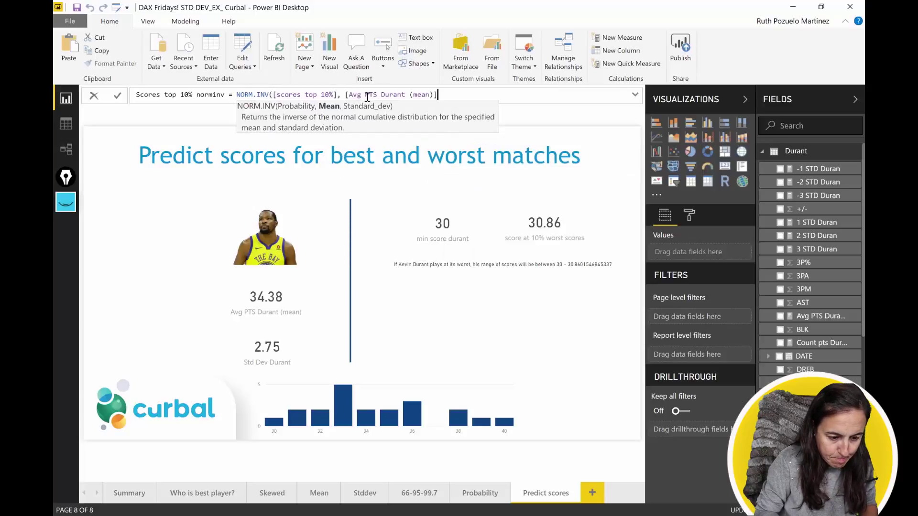
type(", st")
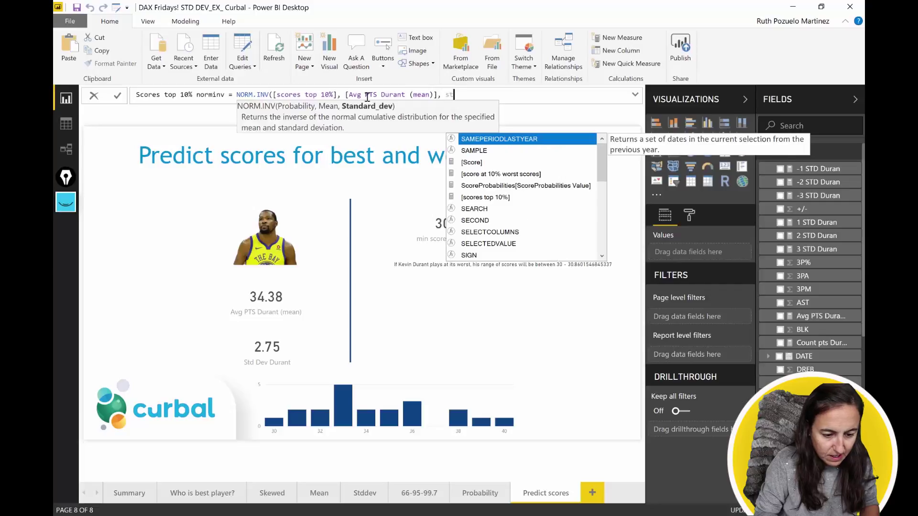
key("BackSpace")
type("t")
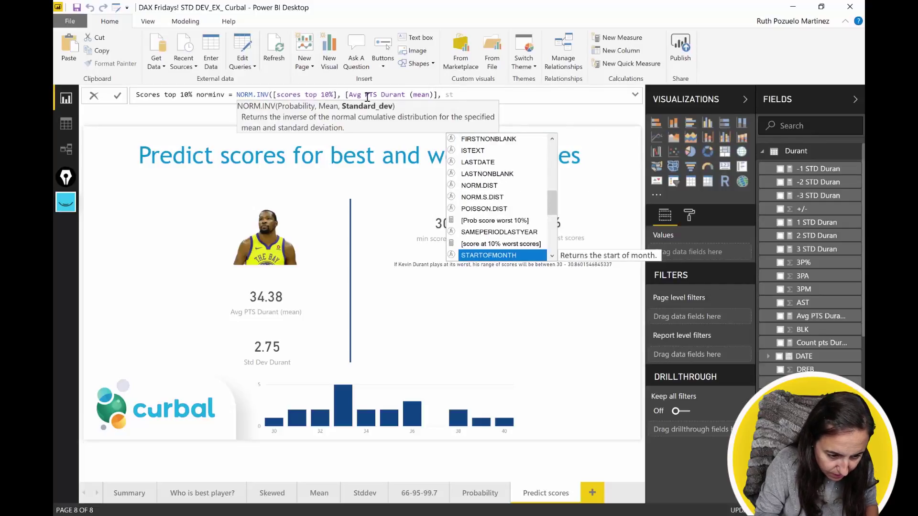
type("d")
key("Tab")
type(")")
key("Return")
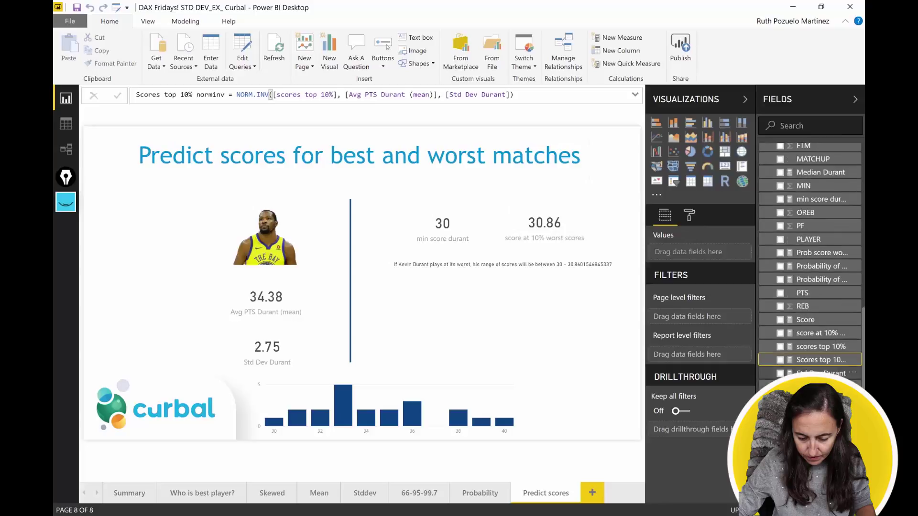
Add Scores top 10% norminv as a narrow 37.90 card under the best-scores sentence
left_click_drag(840, 371, 574, 327)
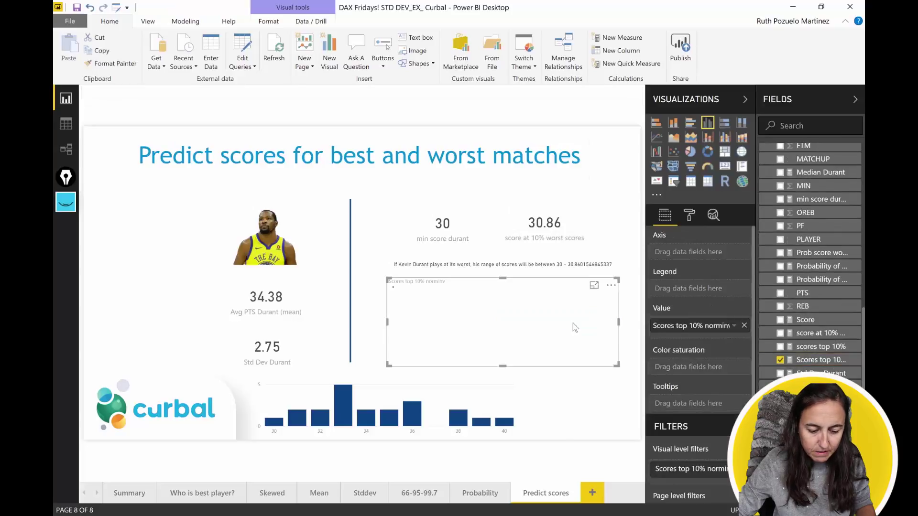
left_click(725, 166)
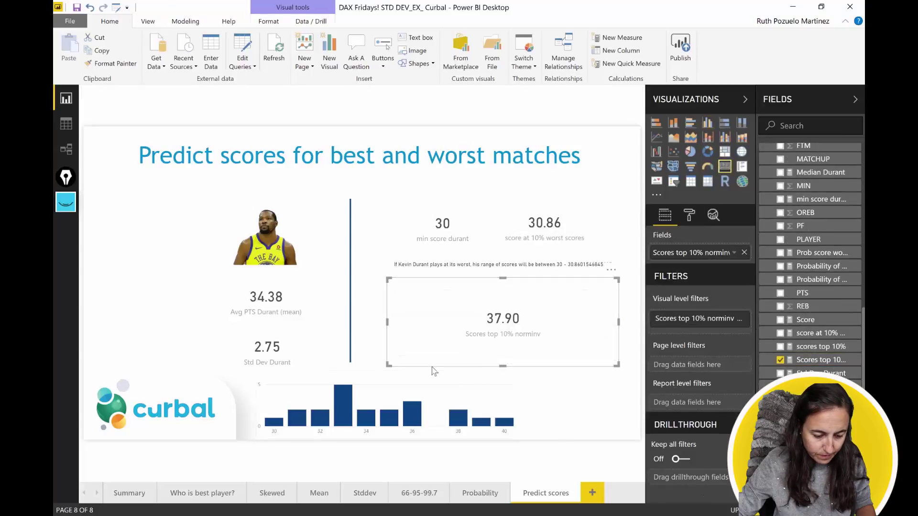
left_click_drag(501, 366, 522, 363)
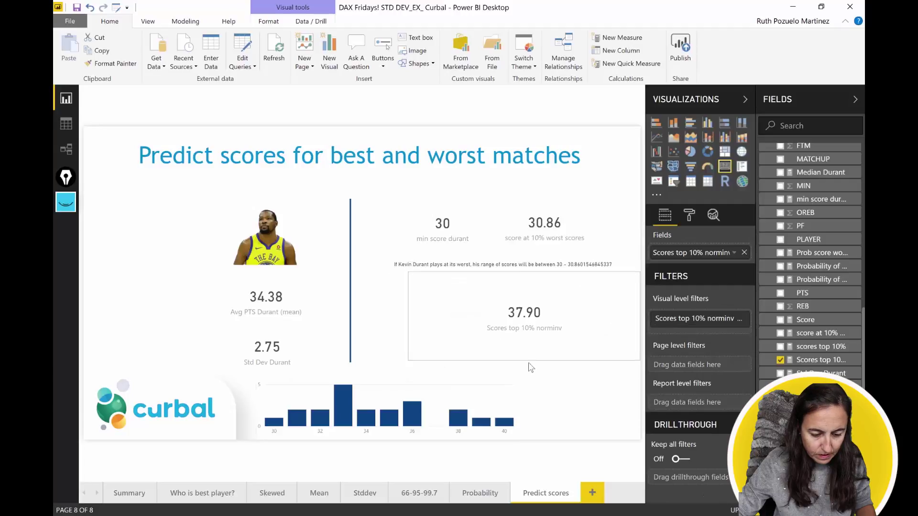
left_click_drag(412, 277, 558, 310)
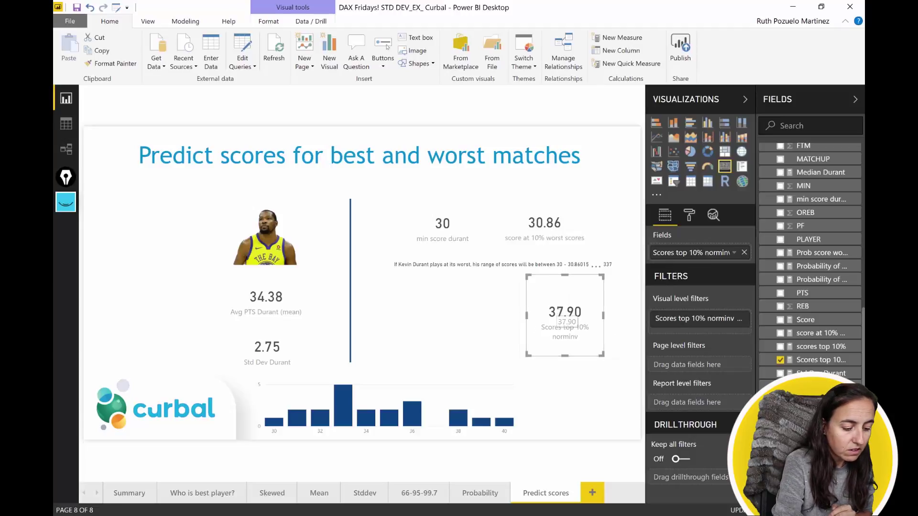
left_click(65, 202)
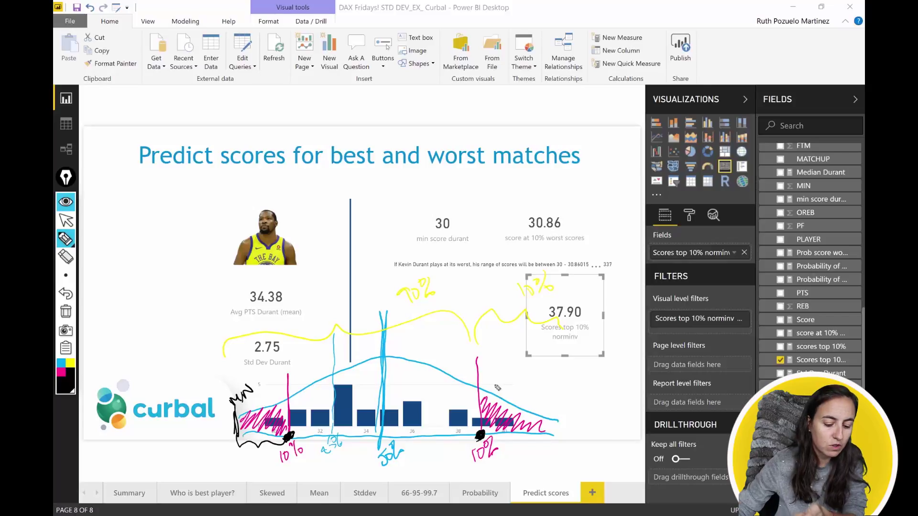
Write 'max' at the sketched curve's right tail, then hide all ink annotations
mouse_move(560, 432)
left_mouse_down()
mouse_move(570, 447)
mouse_move(592, 425)
left_mouse_up()
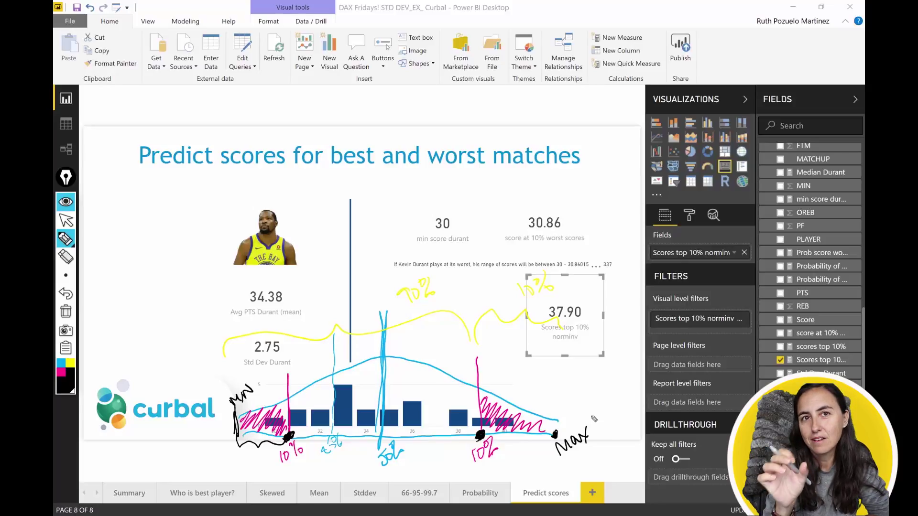
left_click(66, 202)
scroll(822, 210, "up", 6)
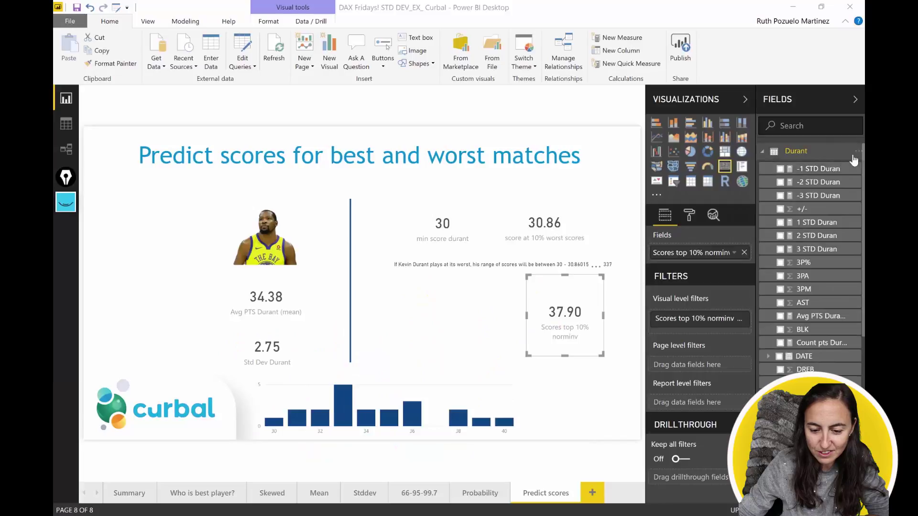
Create the measure Max score = MAX(Durant[PTS])
left_click(858, 152)
left_click(842, 160)
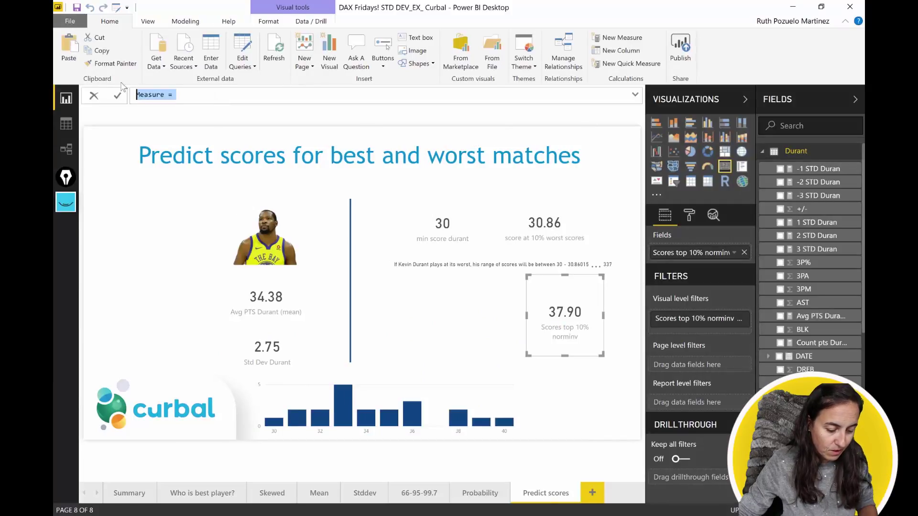
type("Max sc")
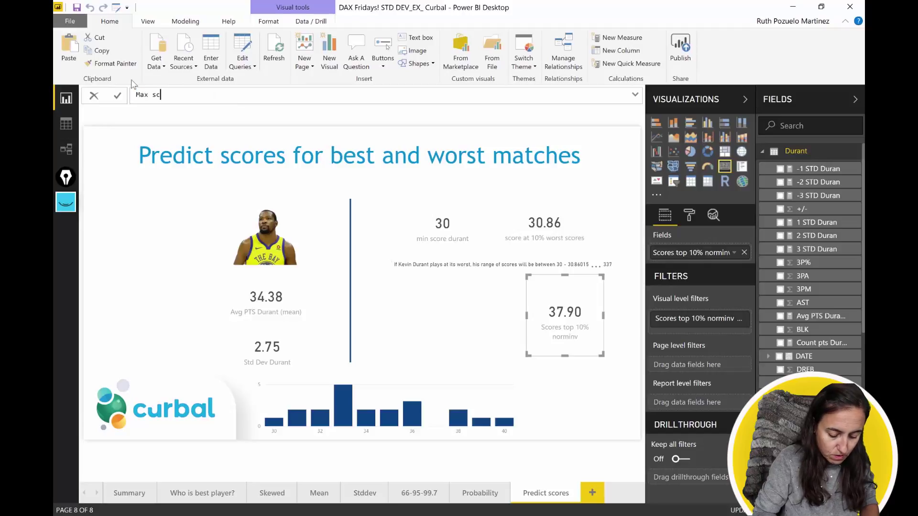
type("ore = MAX(")
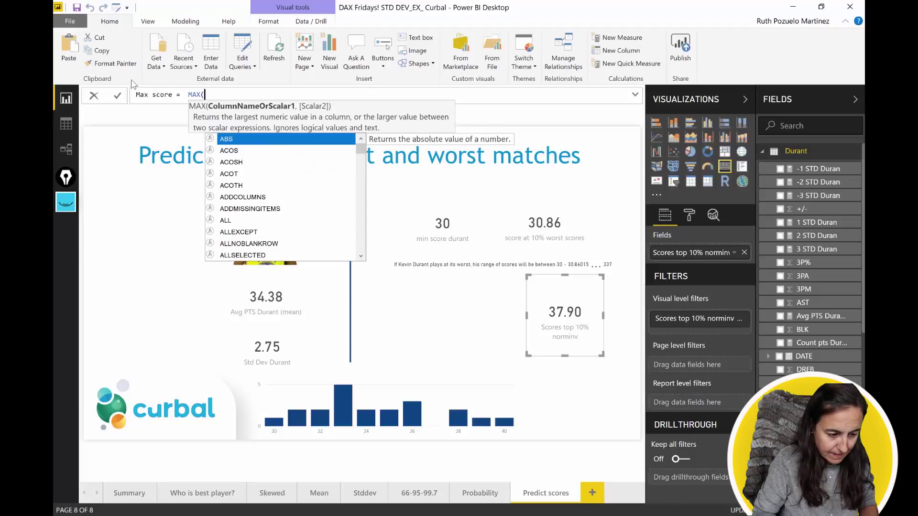
type("Durant[PTS]")
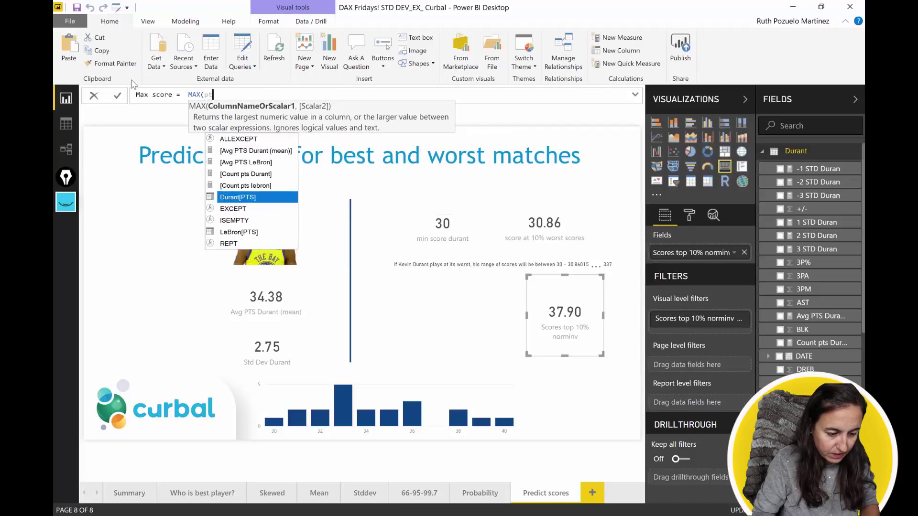
type(")")
key("Return")
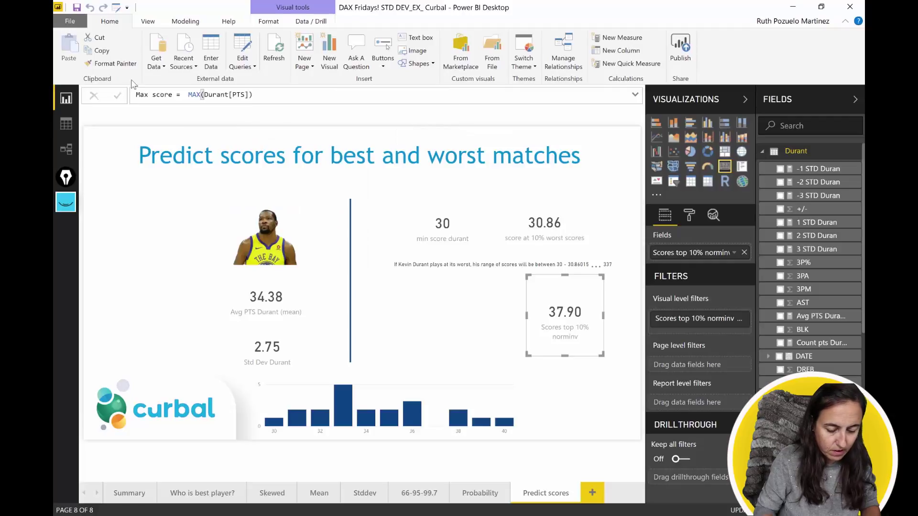
Place Max score as a card showing 40 to the right of the 37.90 card
left_click_drag(813, 474, 406, 304)
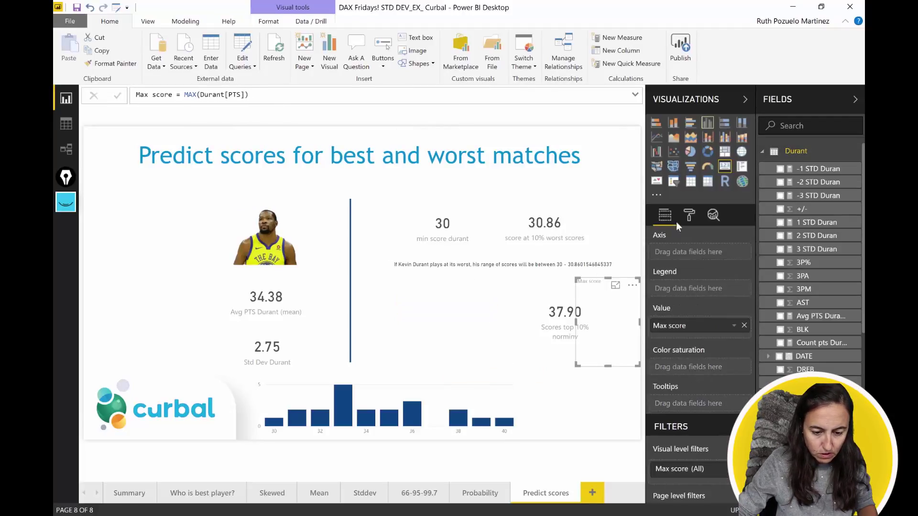
left_click(725, 167)
left_click_drag(460, 320, 408, 309)
left_click_drag(516, 330, 599, 309)
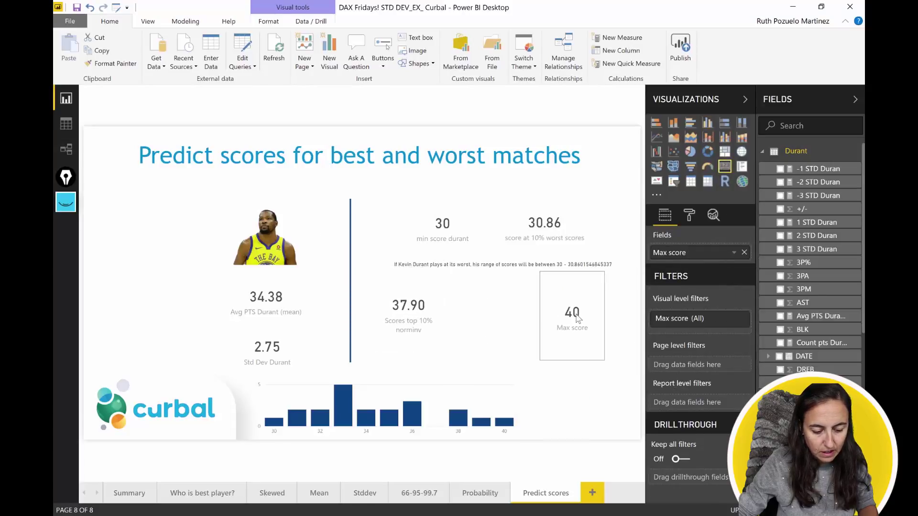
left_click_drag(433, 314, 469, 323)
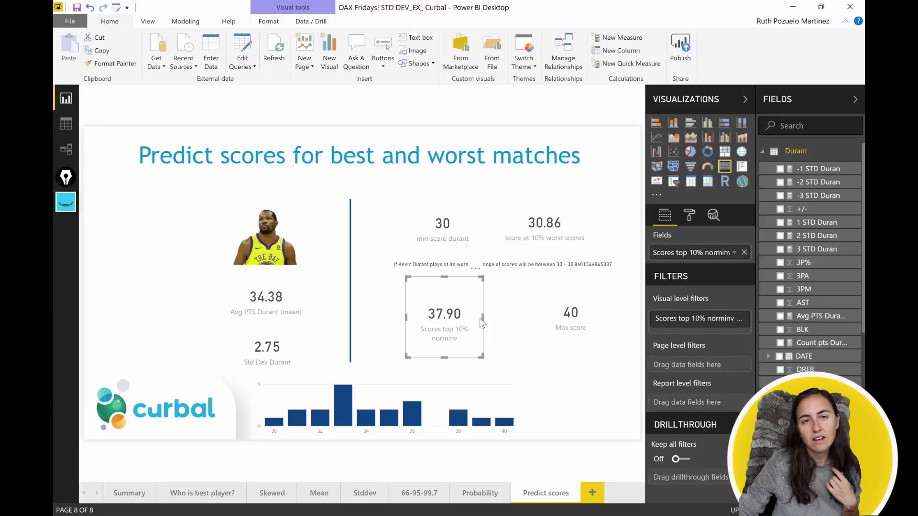
Copy the Title worst formula and paste it into a new measure
left_click(539, 267)
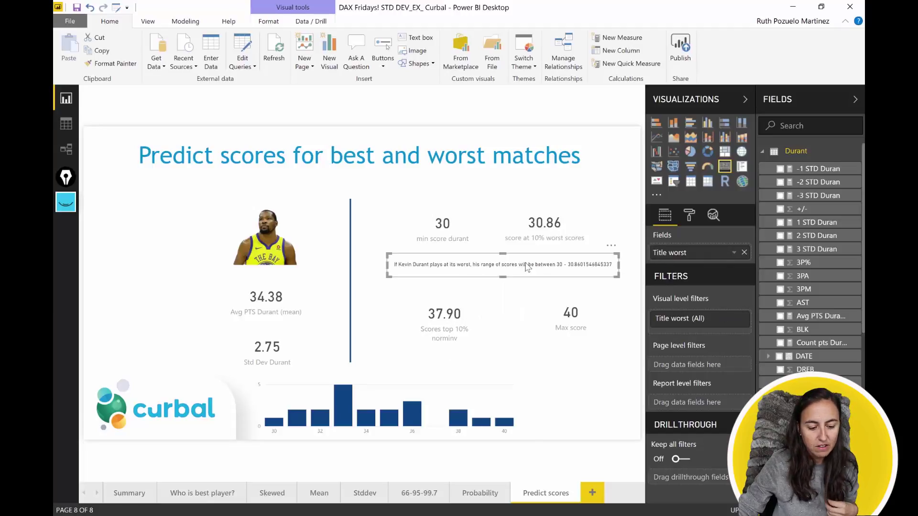
scroll(808, 306, "down", 5)
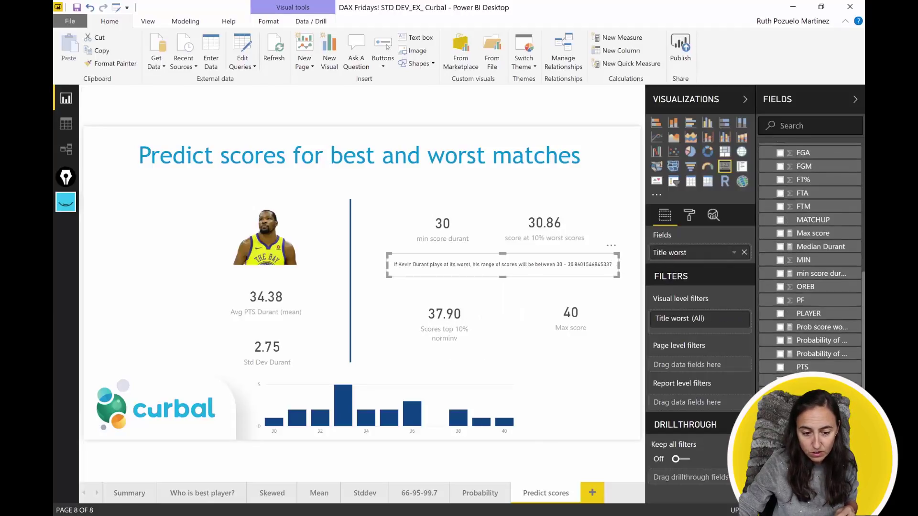
left_click_drag(254, 106, 128, 86)
scroll(813, 216, "up", 5)
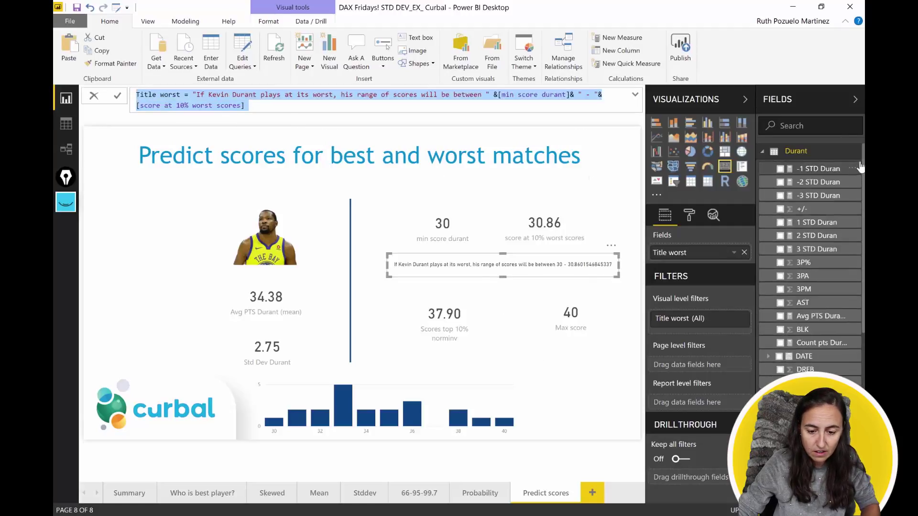
left_click(858, 152)
key("Escape")
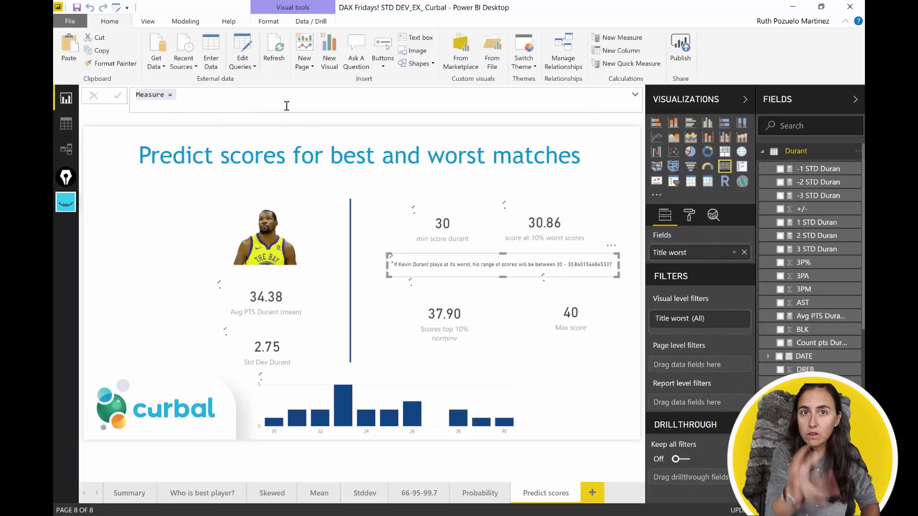
key("ctrl+v")
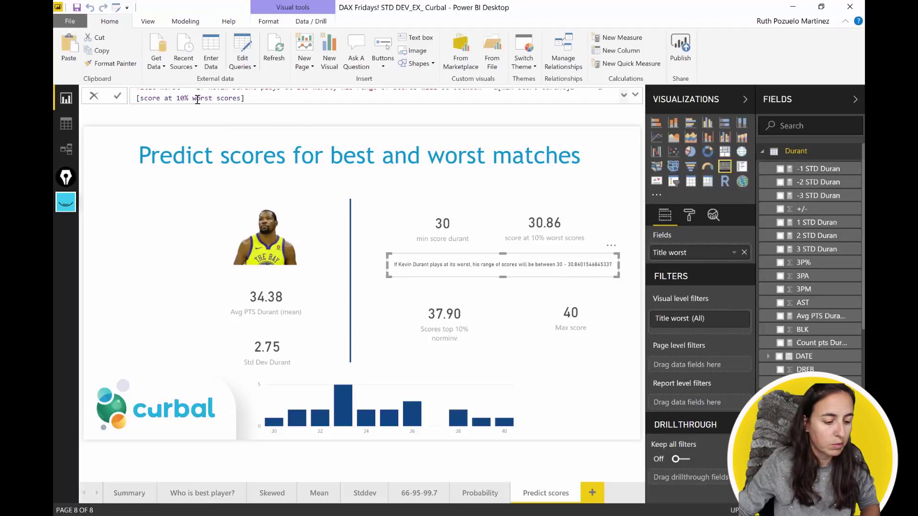
Rename the measure Title best and change 'worst' to 'best' in its sentence
left_click(634, 94)
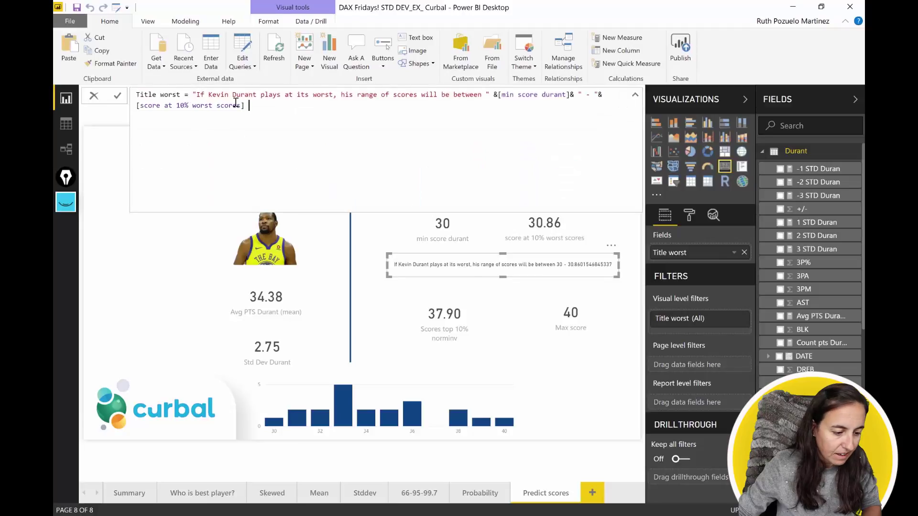
left_click_drag(181, 94, 160, 94)
type("best")
left_click_drag(335, 94, 310, 94)
type("best (1")
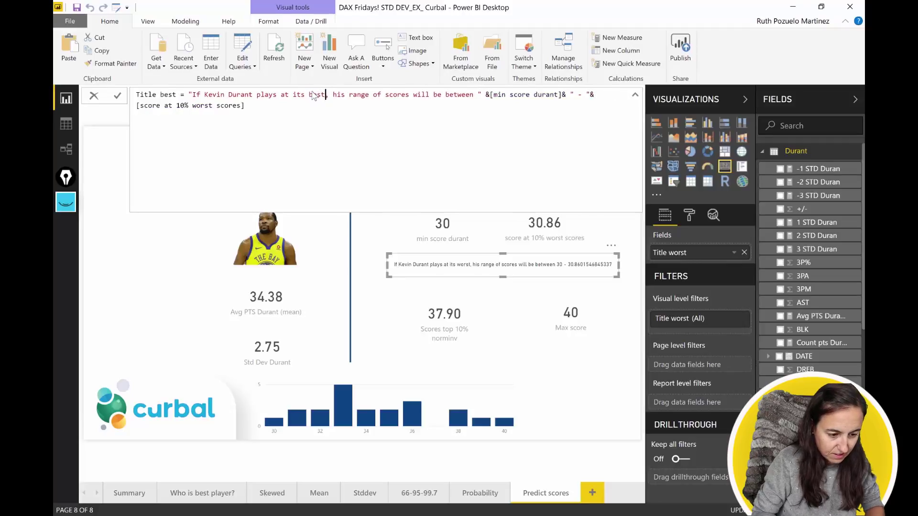
key("BackSpace")
key("BackSpace")
key("BackSpace")
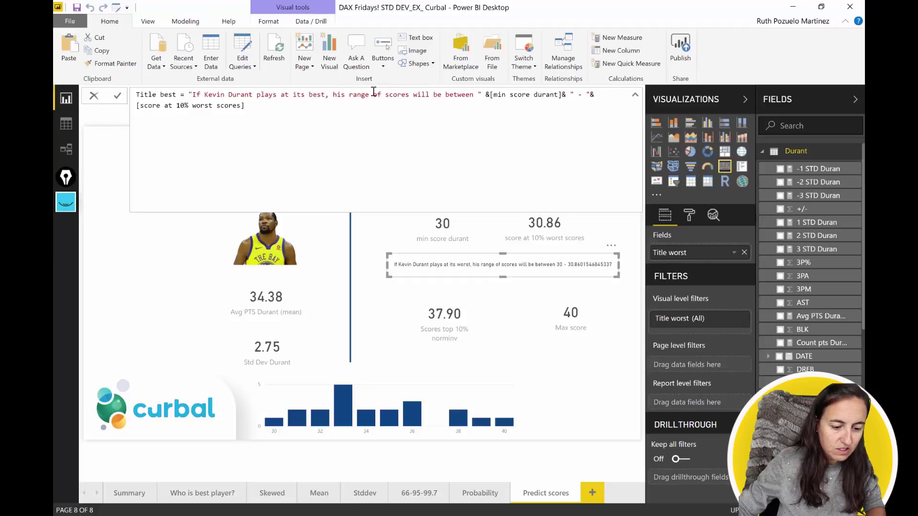
Swap the references to [Max score] and [Scores top 10% norminv] and commit
key("BackSpace")
key("BackSpace")
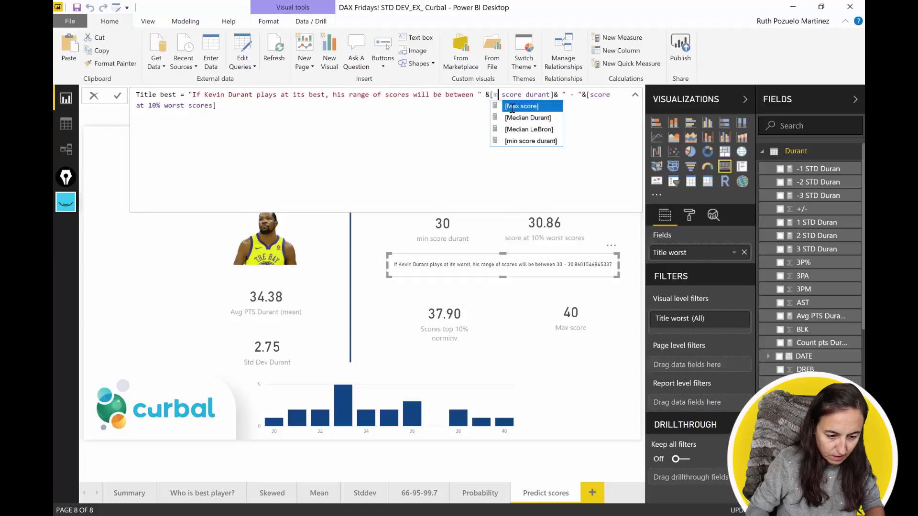
left_click(512, 106)
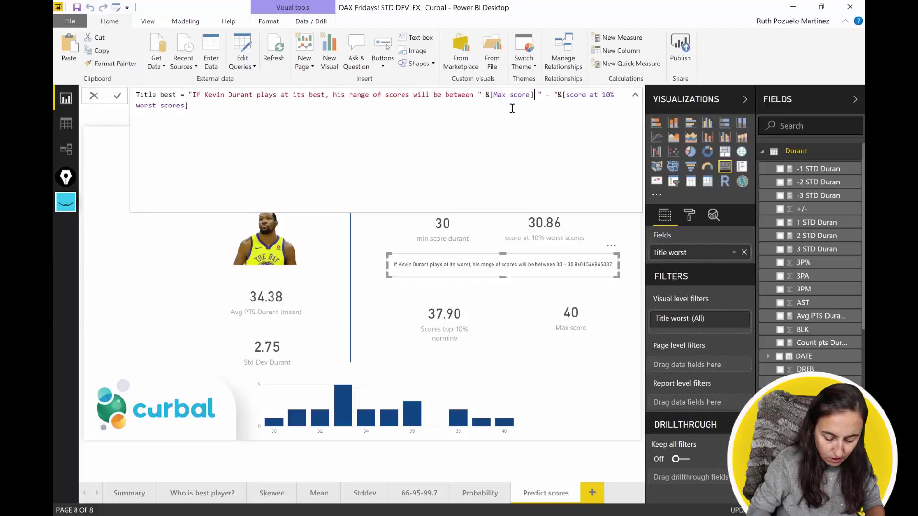
type("&")
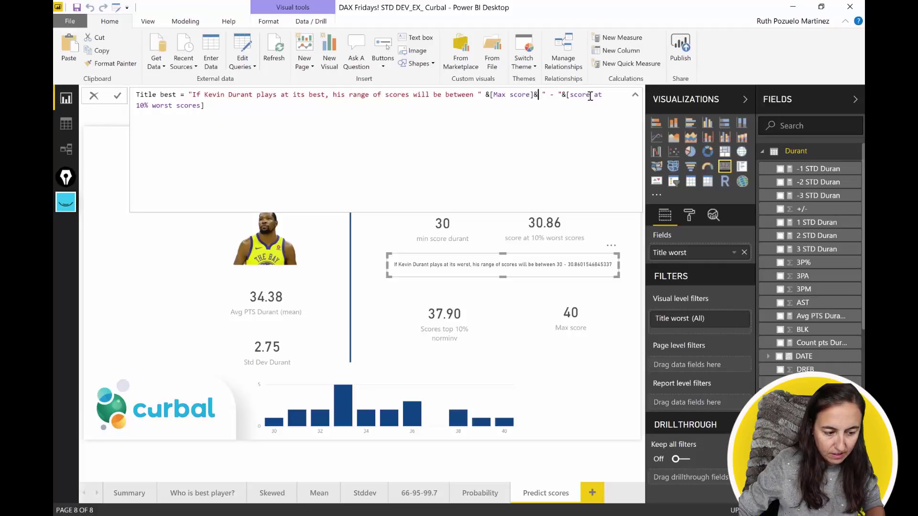
key("BackSpace")
key("BackSpace")
key("BackSpace")
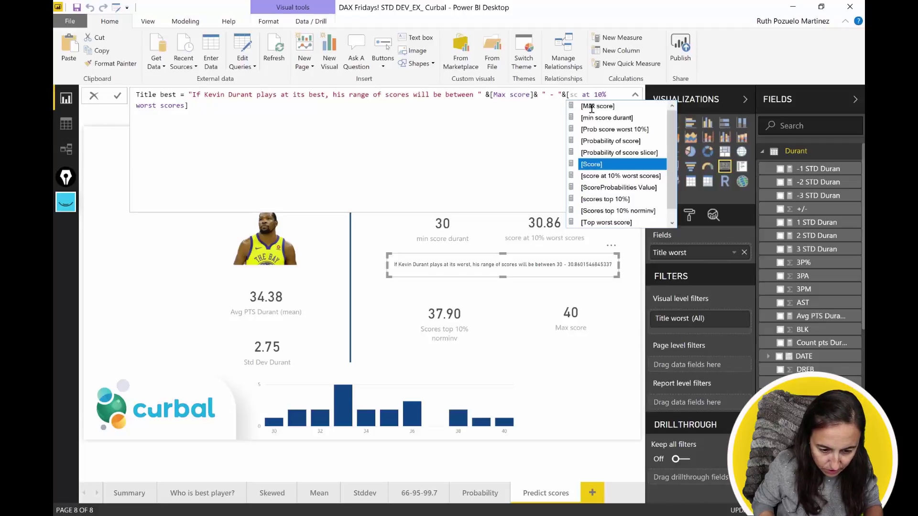
key("Down")
key("Down")
key("Down")
key("Down")
key("Tab")
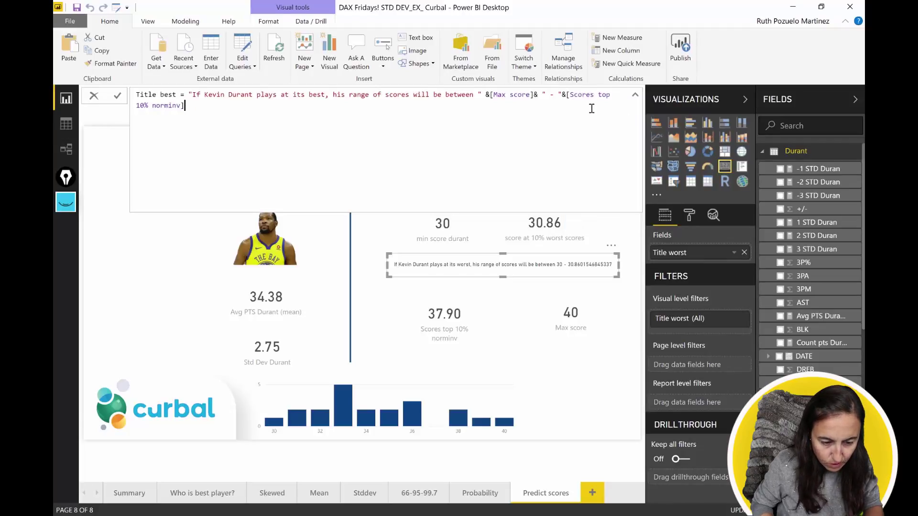
key("Return")
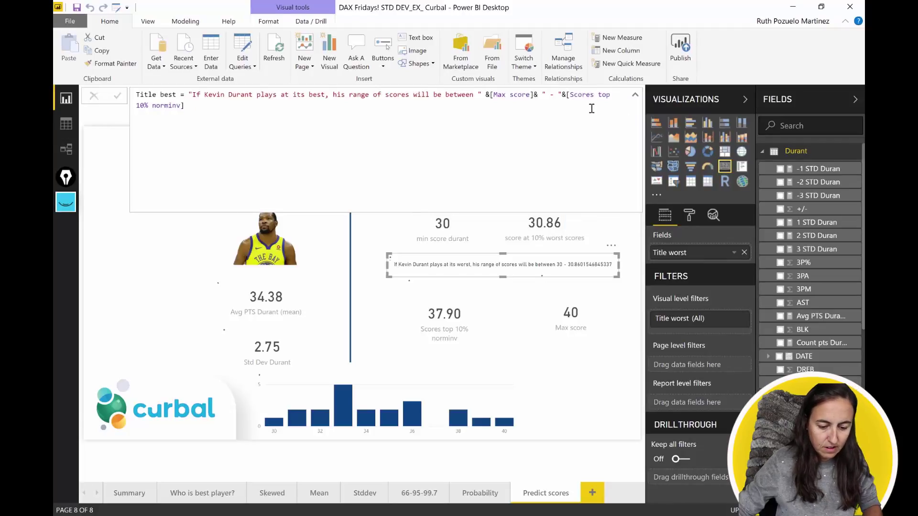
Add Title best as a wide card below the 37.90 and 40 cards
scroll(775, 380, "down", 5)
left_click_drag(772, 385, 498, 368)
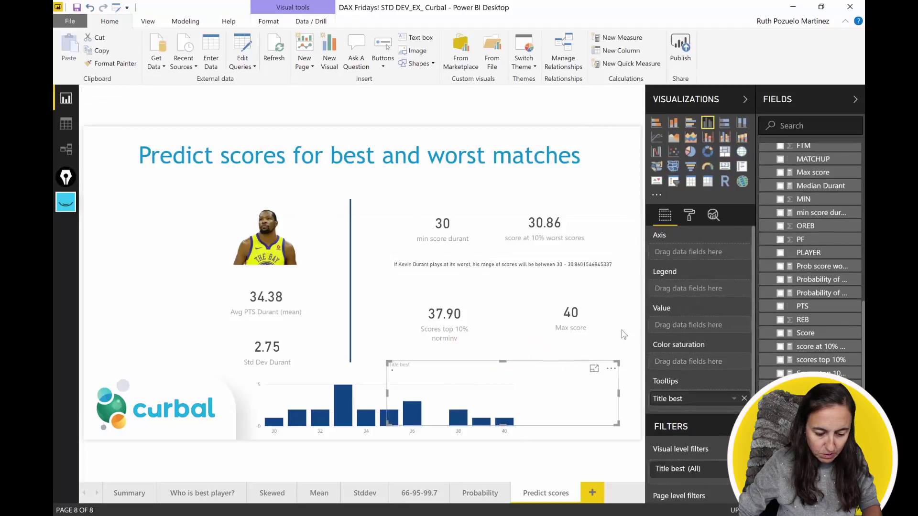
left_click(724, 166)
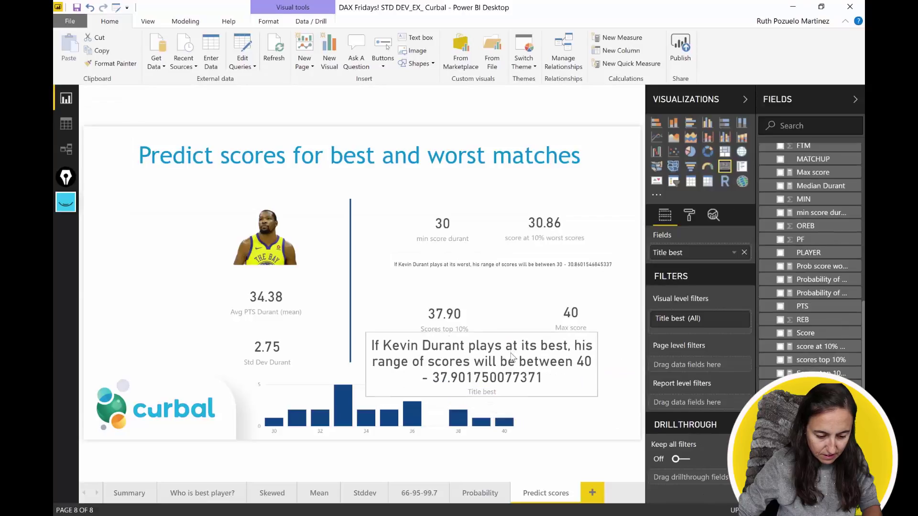
left_click_drag(598, 392, 611, 374)
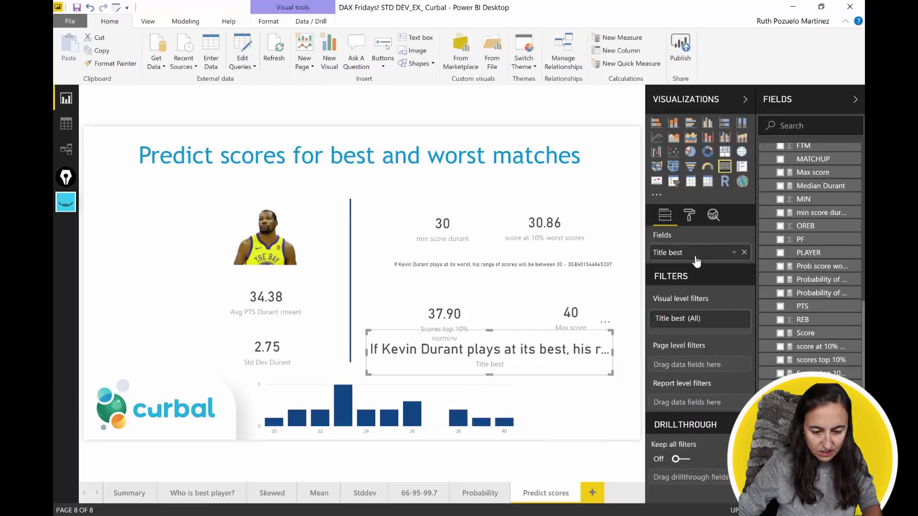
Set the Title best card's data label text size to 10
left_click(689, 215)
left_click(674, 260)
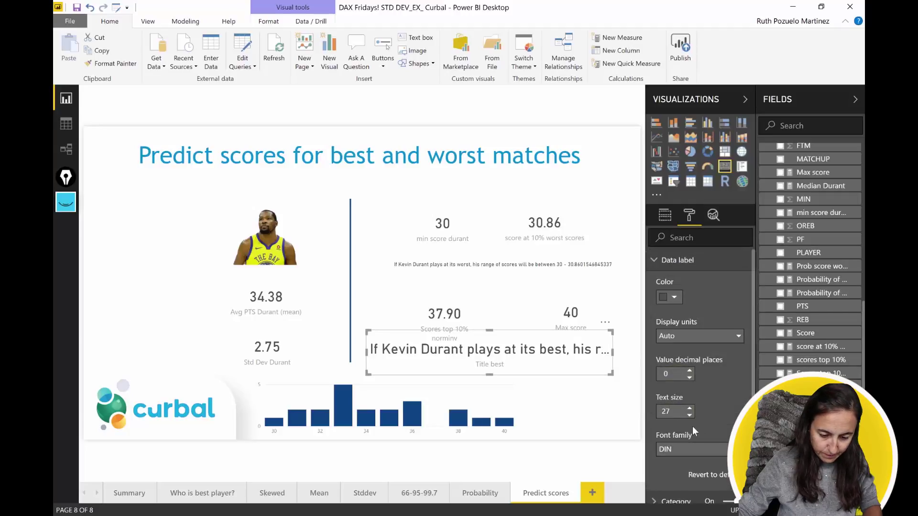
left_click_drag(667, 412, 660, 412)
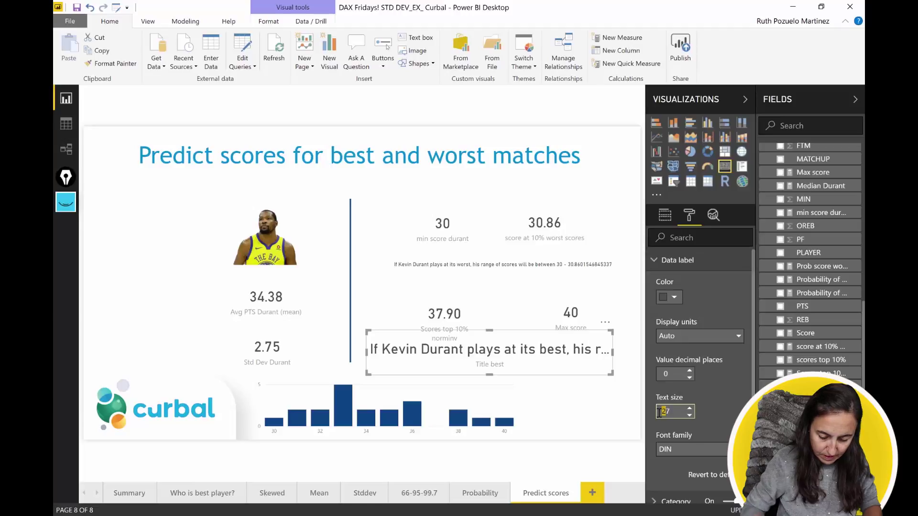
type("10")
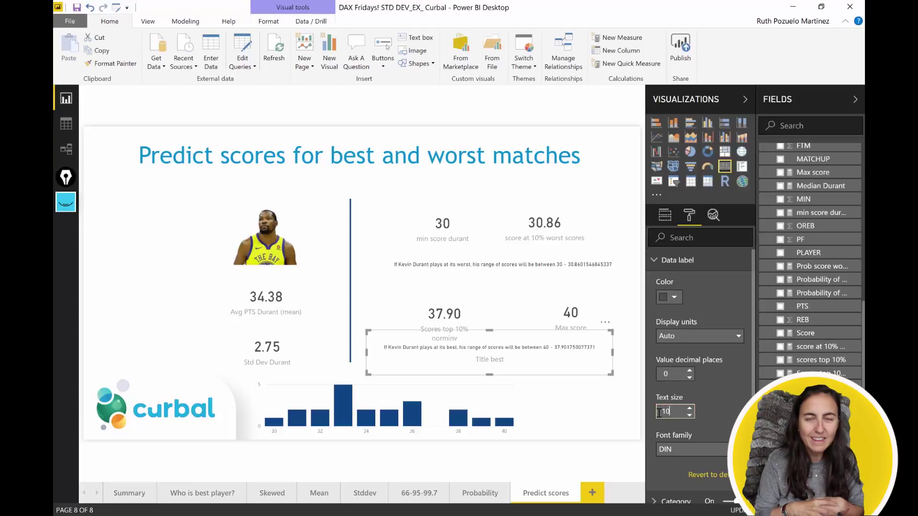